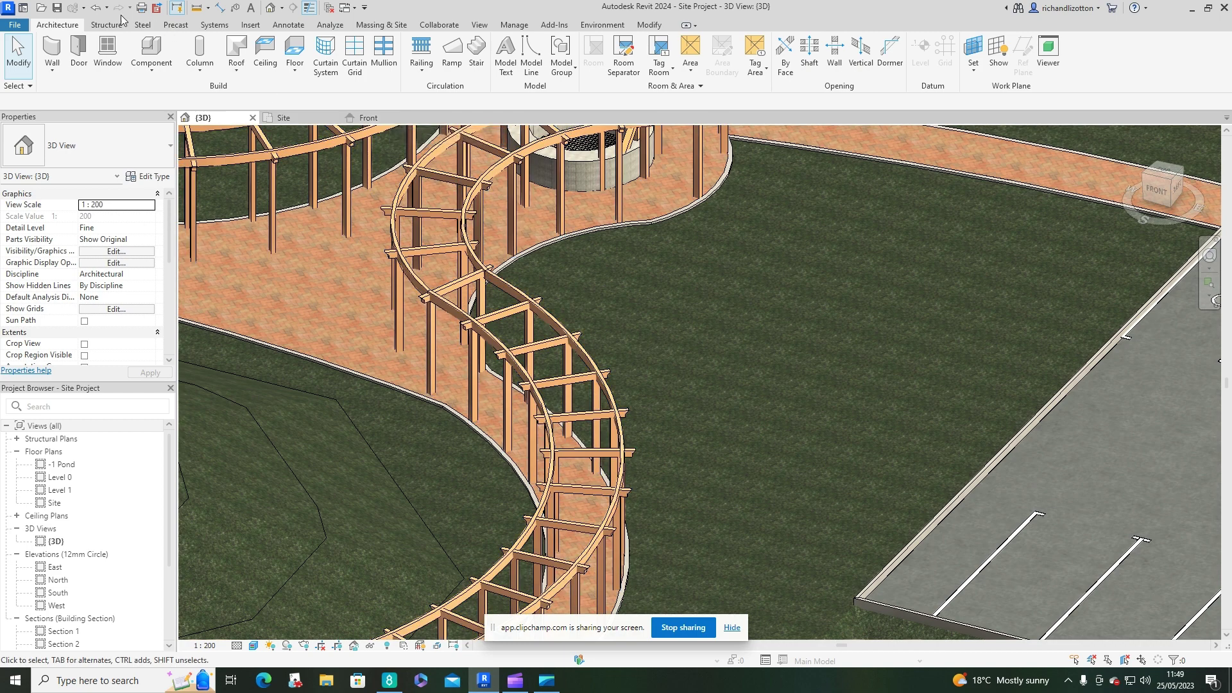
{"action": "left_click", "coordinate": [14, 25]}
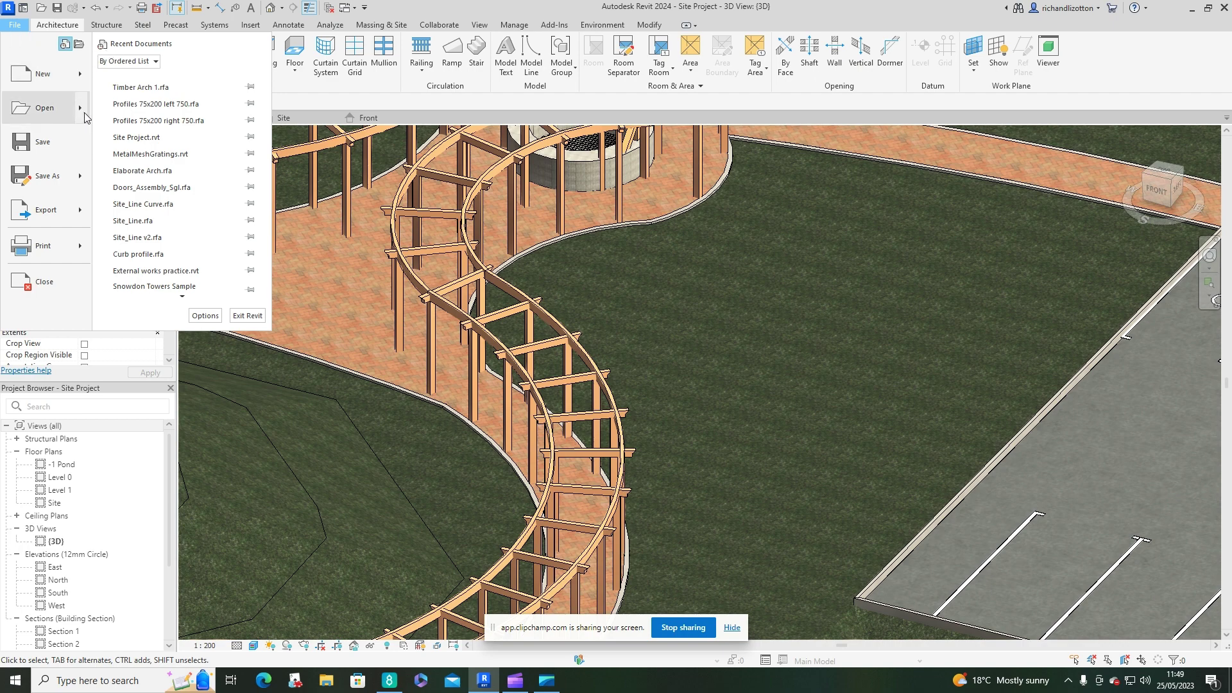
{"action": "mouse_move", "coordinate": [83, 76]}
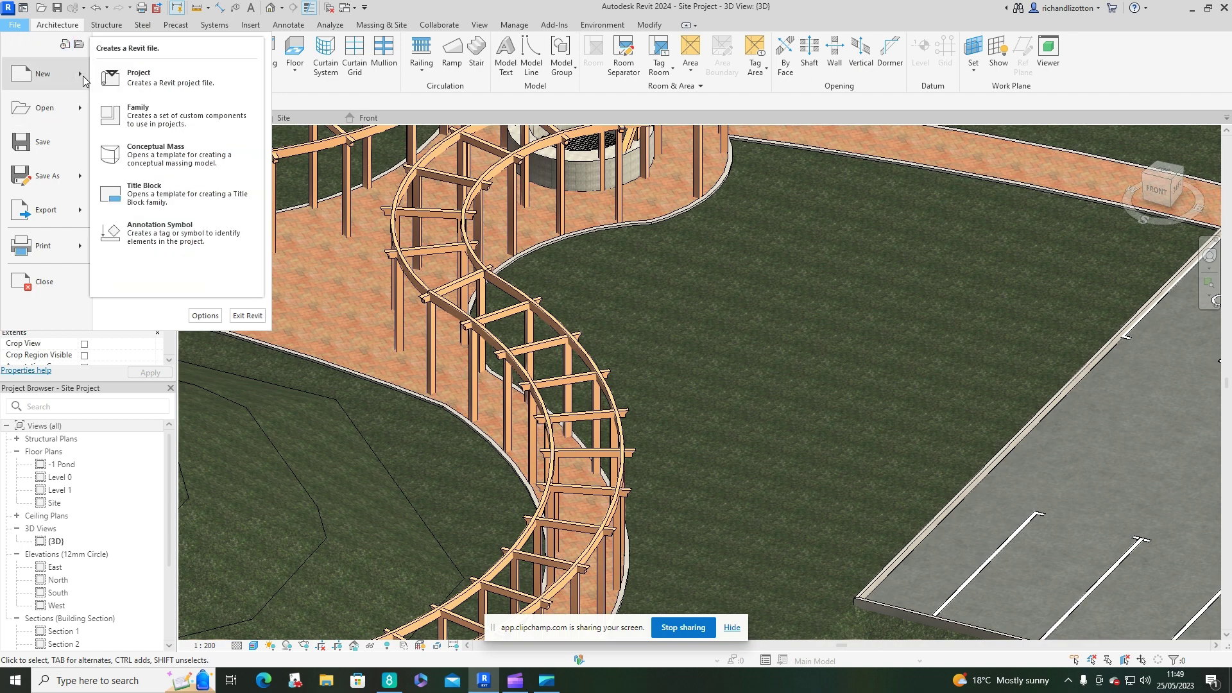
{"action": "left_click", "coordinate": [162, 119]}
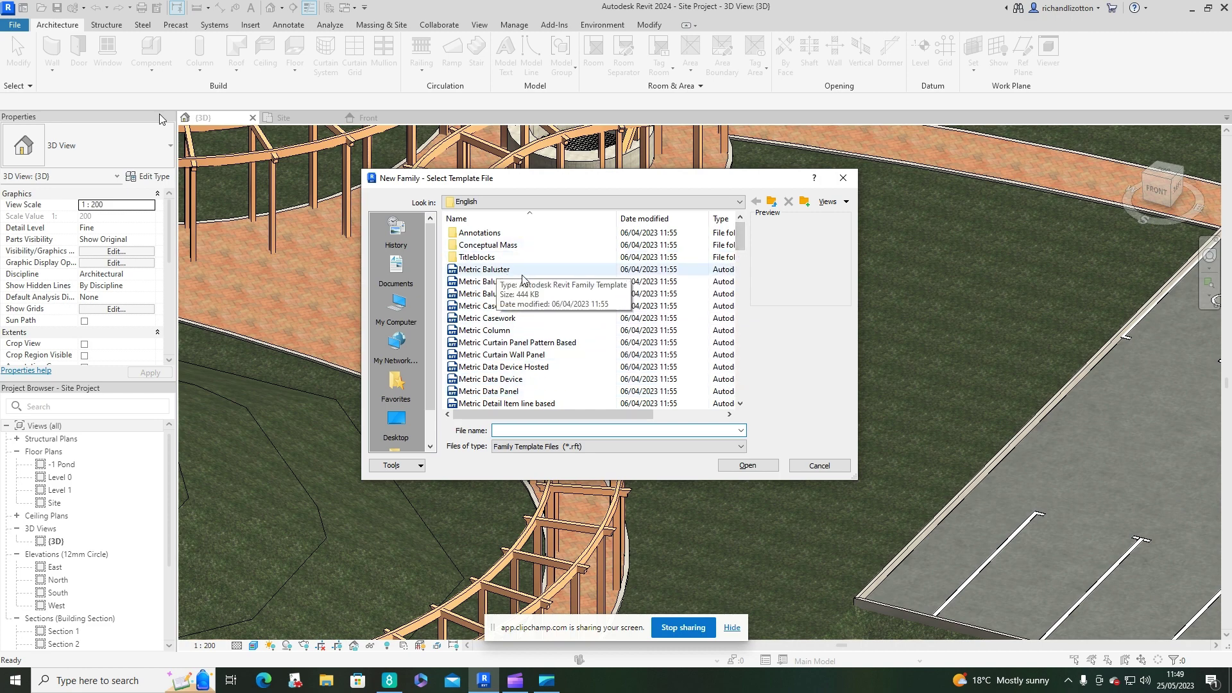
{"action": "left_click", "coordinate": [818, 466]}
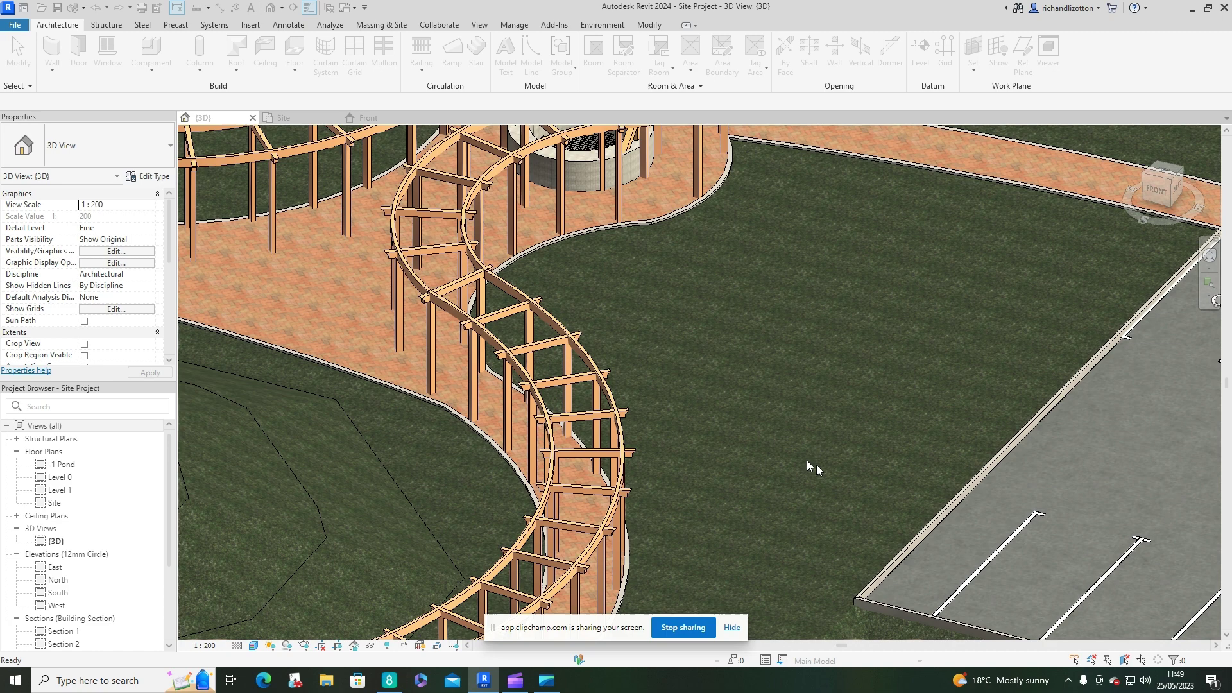
- Examine the timber arch extrusion's shape, depth and material in the Front elevation of the Timber Arch 1 family
{"action": "left_click", "coordinate": [384, 117]}
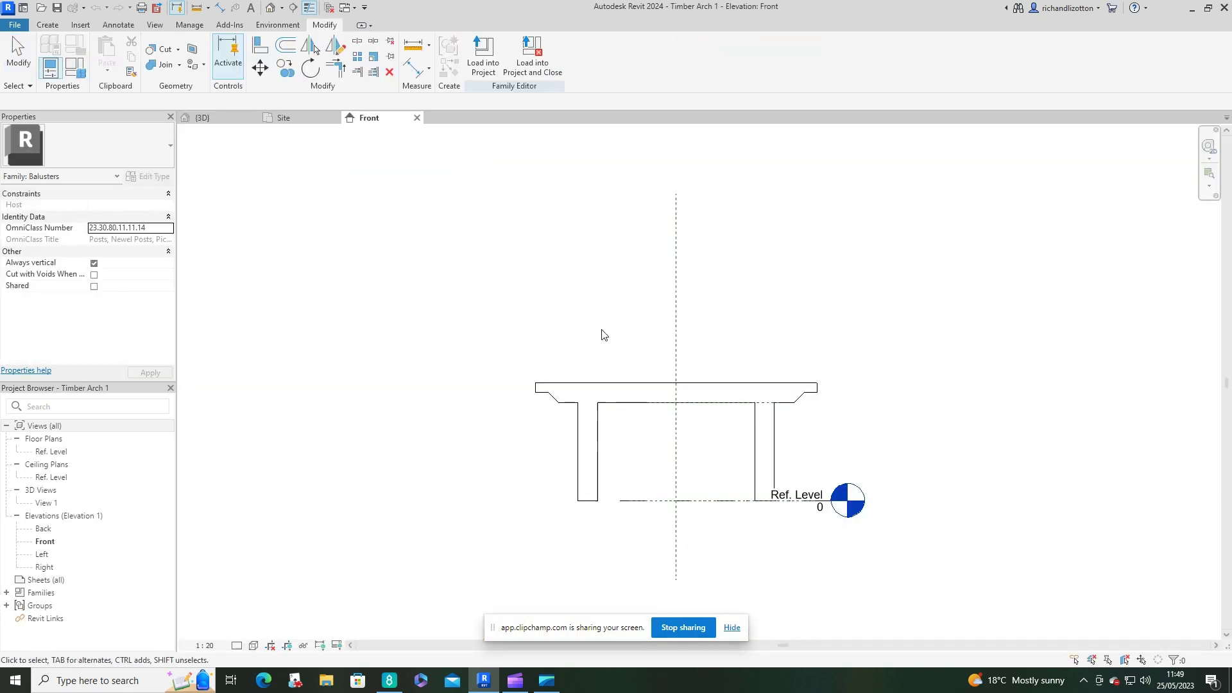
{"action": "scroll", "coordinate": [606, 439], "scroll_direction": "up", "scroll_amount": 3}
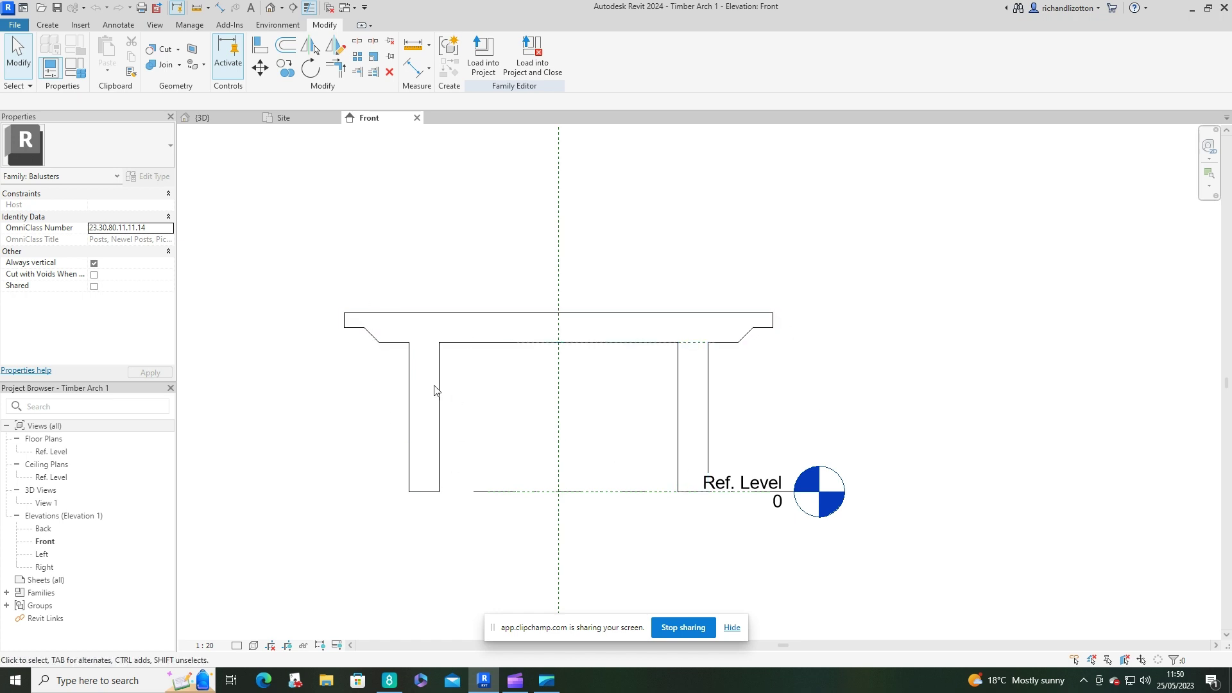
{"action": "left_click", "coordinate": [456, 322]}
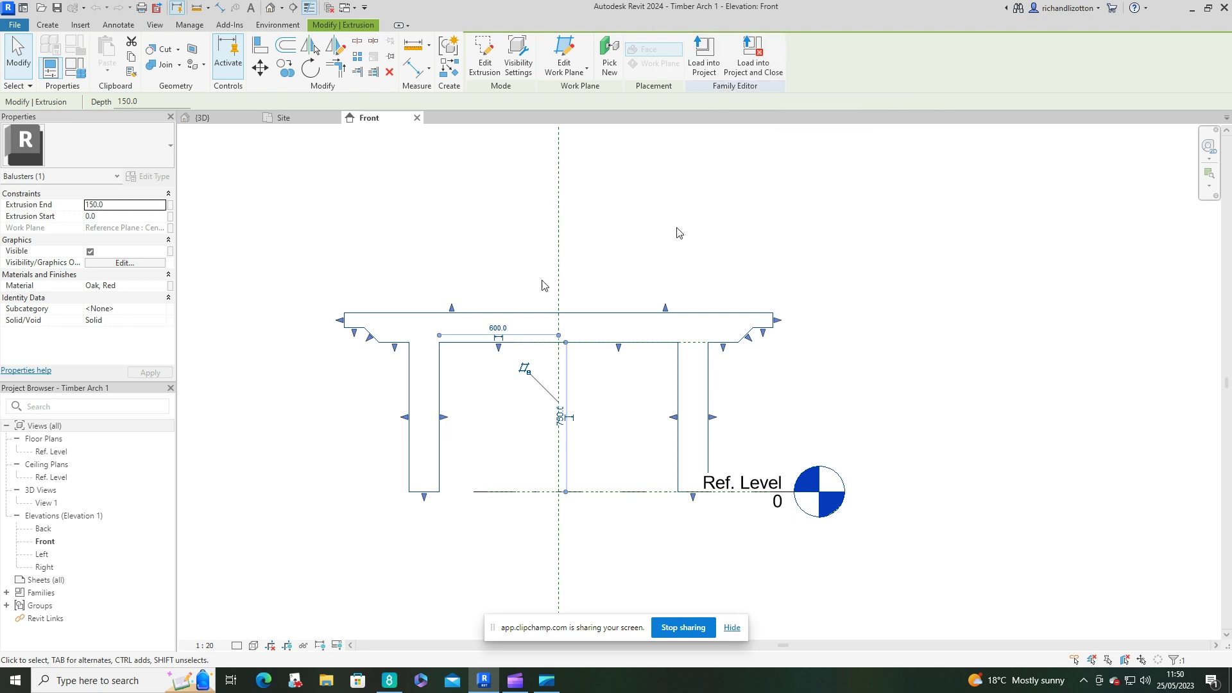
{"action": "left_click", "coordinate": [688, 273]}
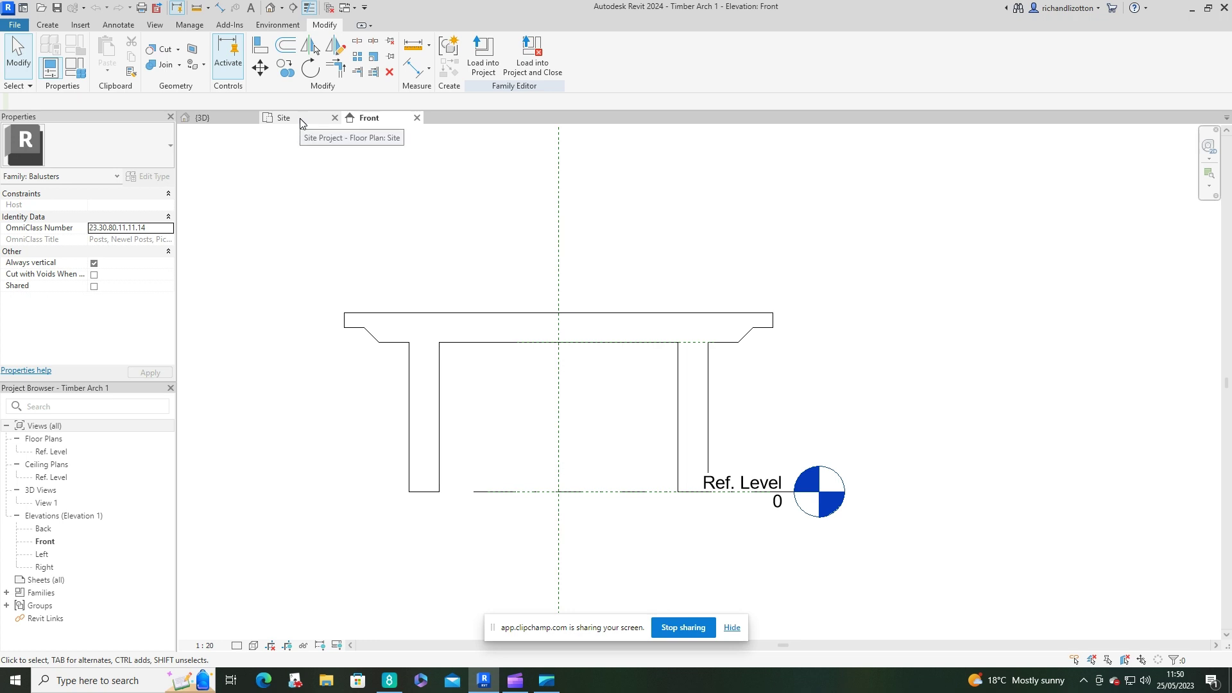
{"action": "left_click", "coordinate": [52, 29]}
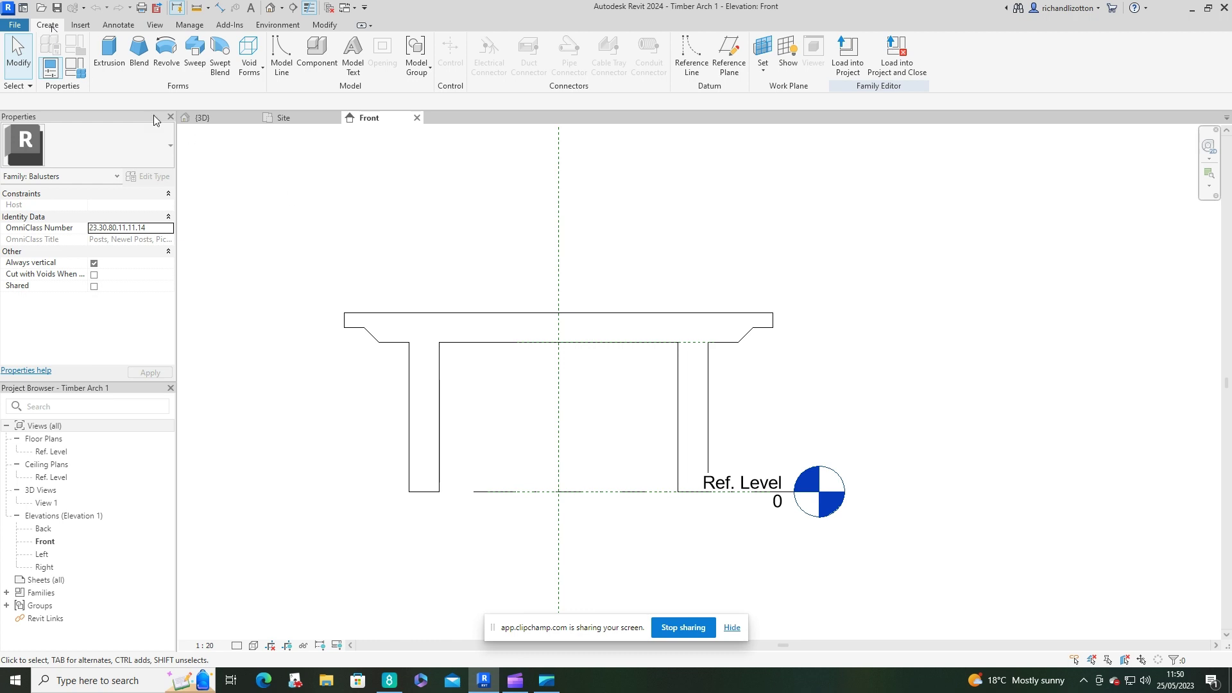
{"action": "left_click", "coordinate": [14, 25]}
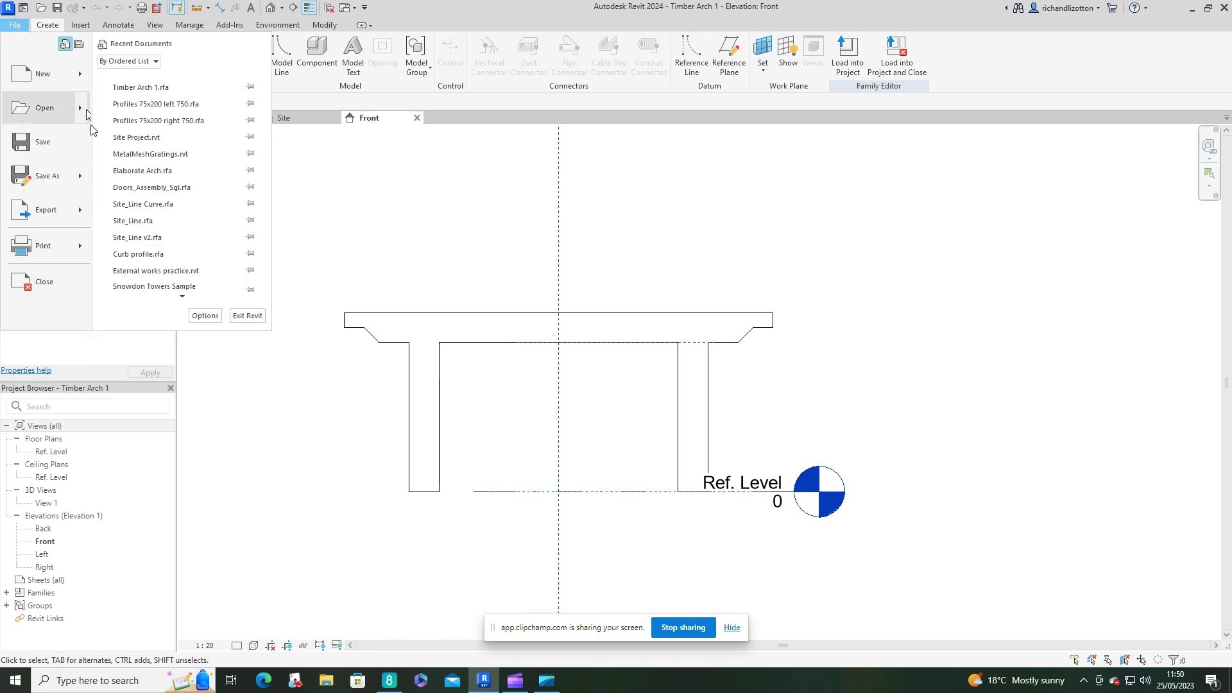
{"action": "mouse_move", "coordinate": [43, 73]}
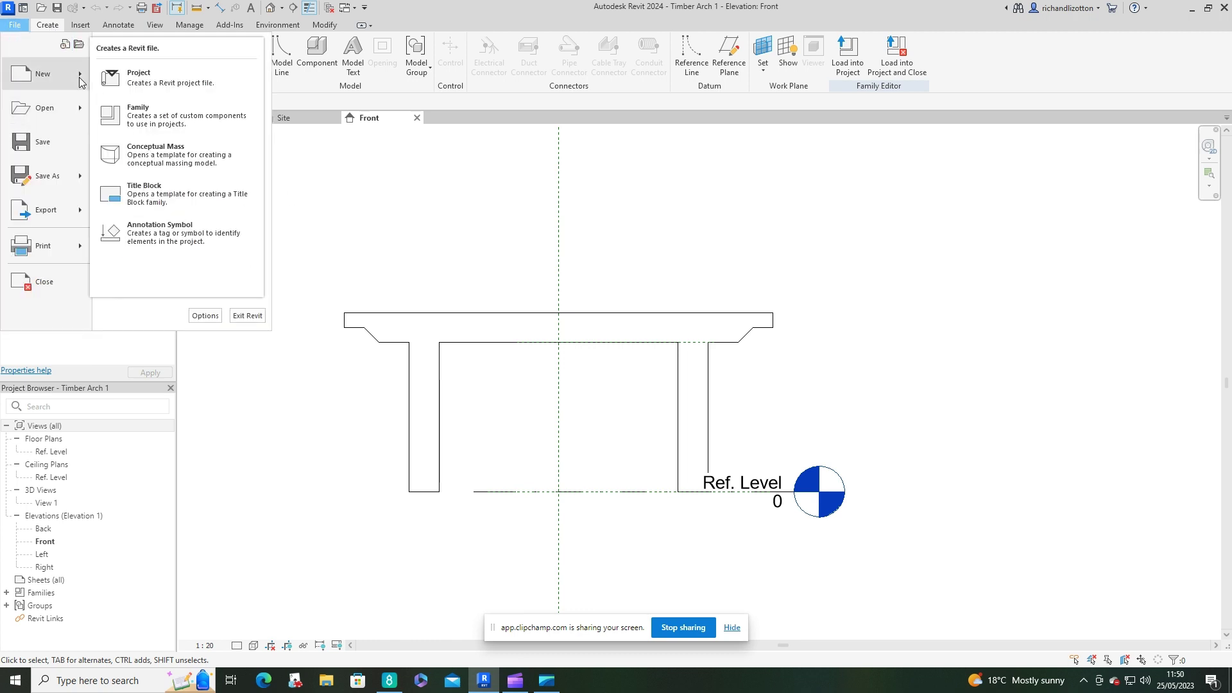
{"action": "left_click", "coordinate": [138, 118]}
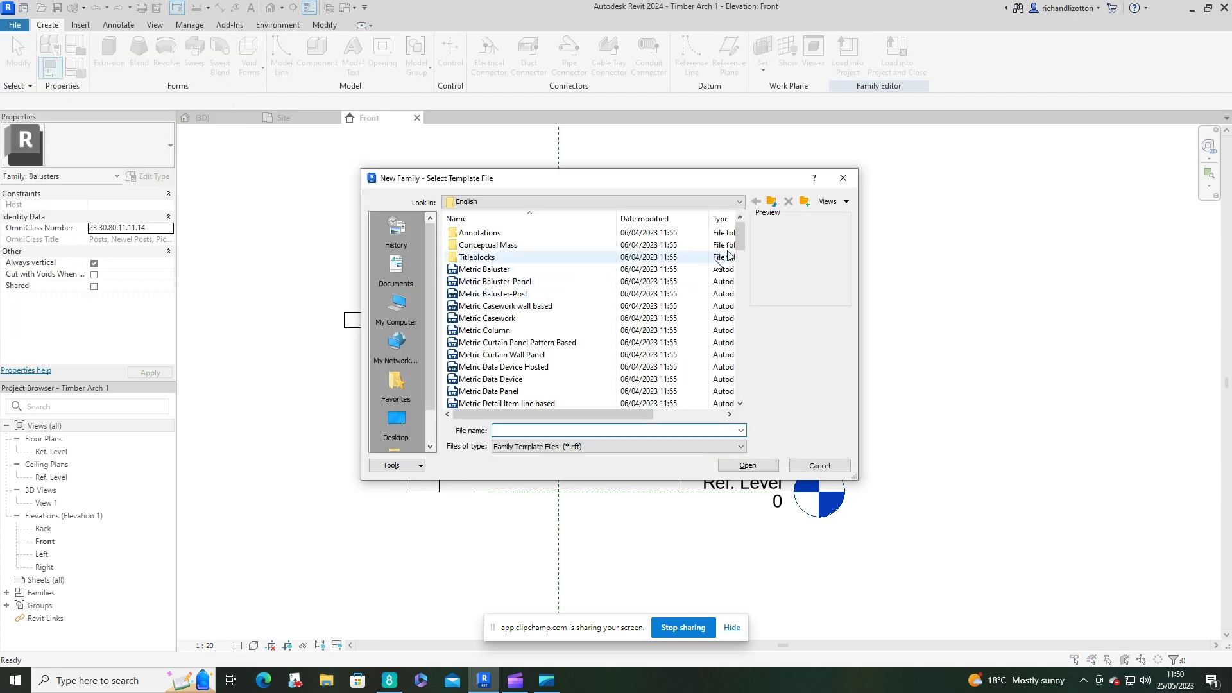
{"action": "left_click_drag", "start_coordinate": [744, 242], "coordinate": [744, 338]}
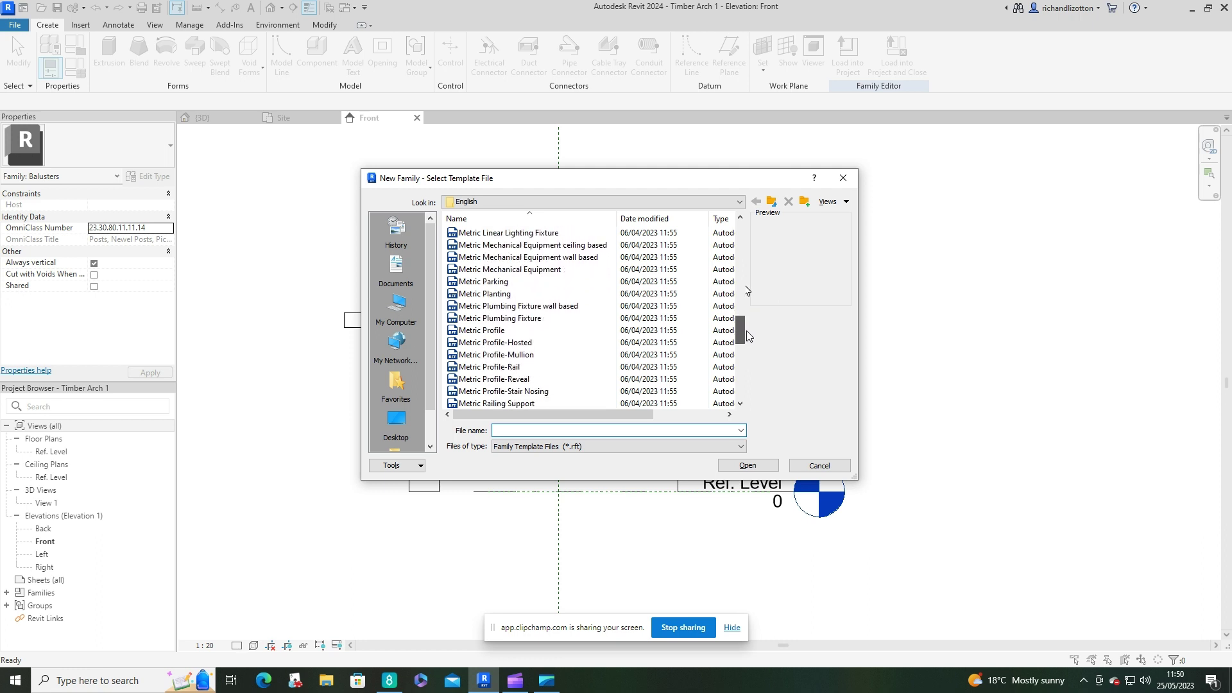
{"action": "left_click", "coordinate": [541, 331]}
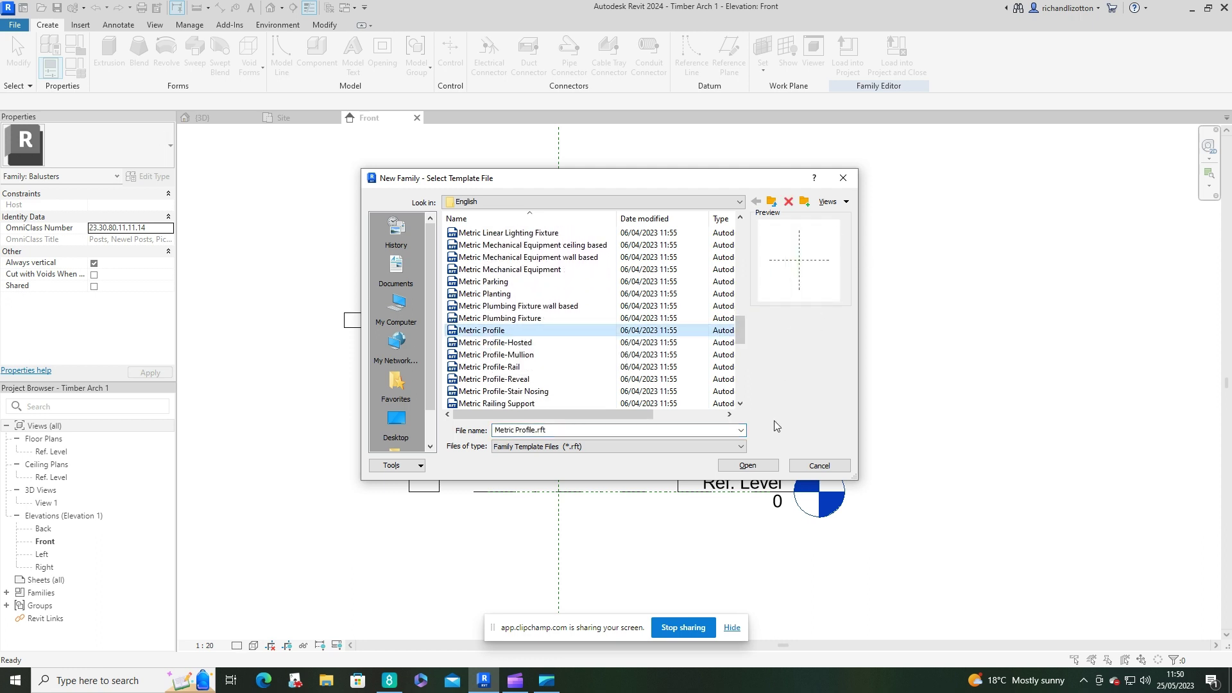
{"action": "left_click", "coordinate": [804, 466]}
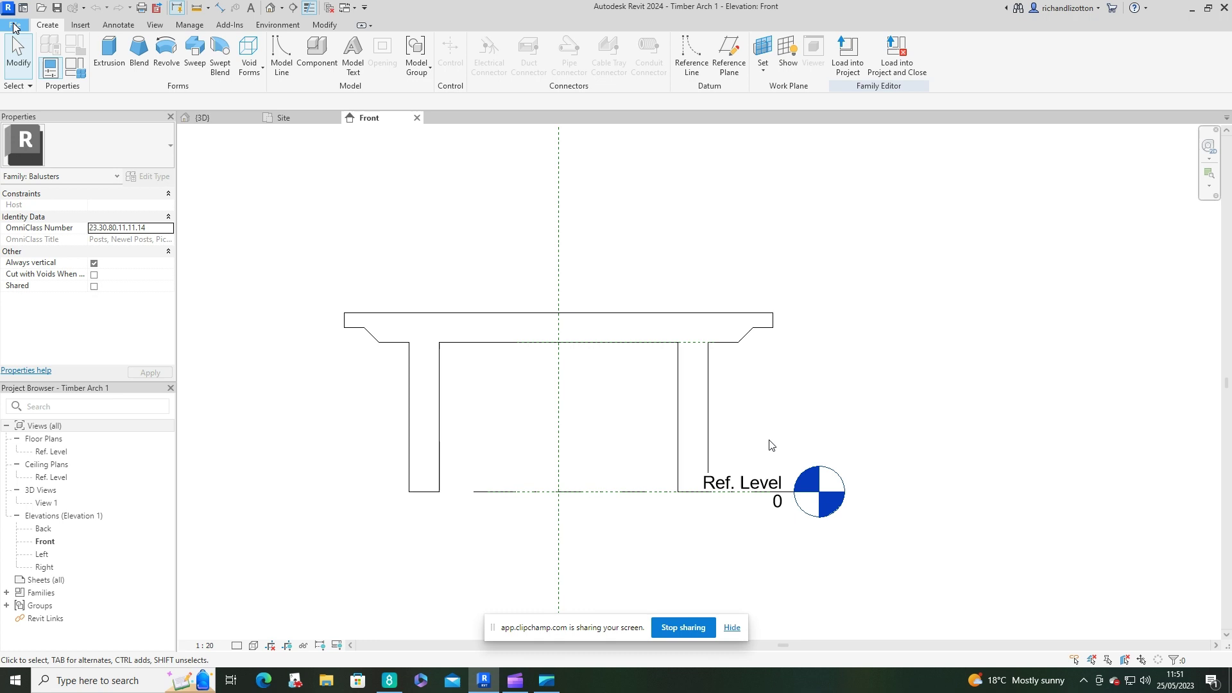
- Open the recent profile family Profiles 75x200 left 750.rfa to view its rail profile
{"action": "left_click", "coordinate": [14, 24]}
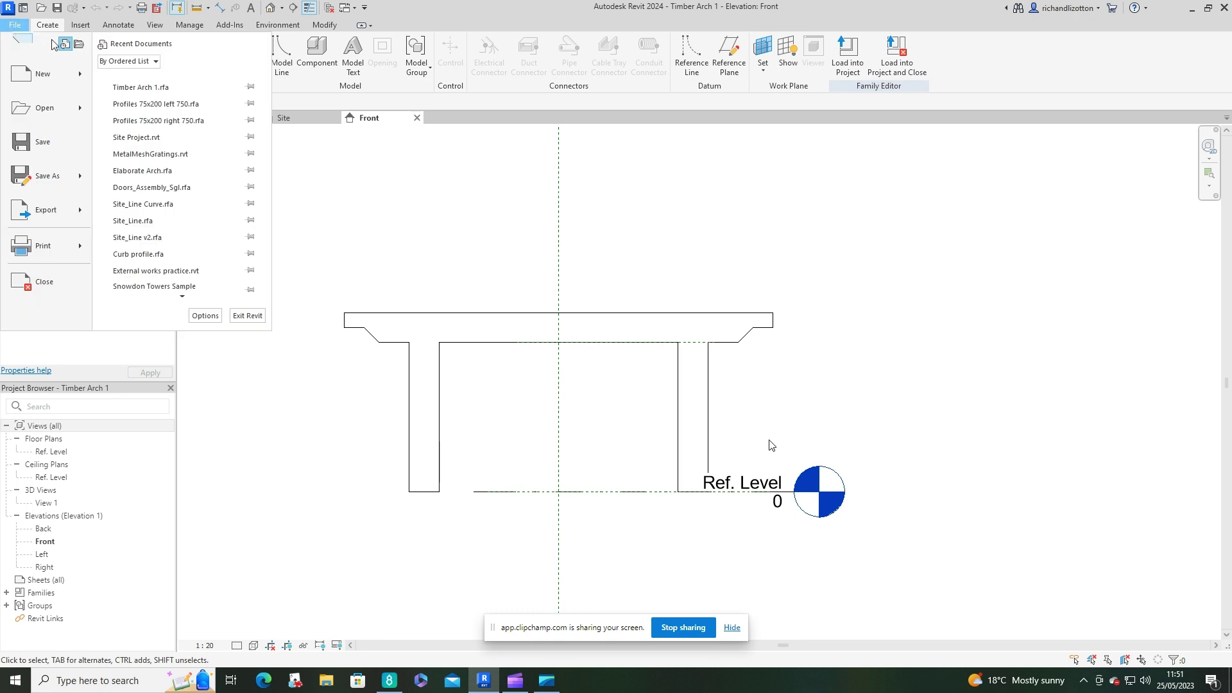
{"action": "left_click", "coordinate": [163, 104]}
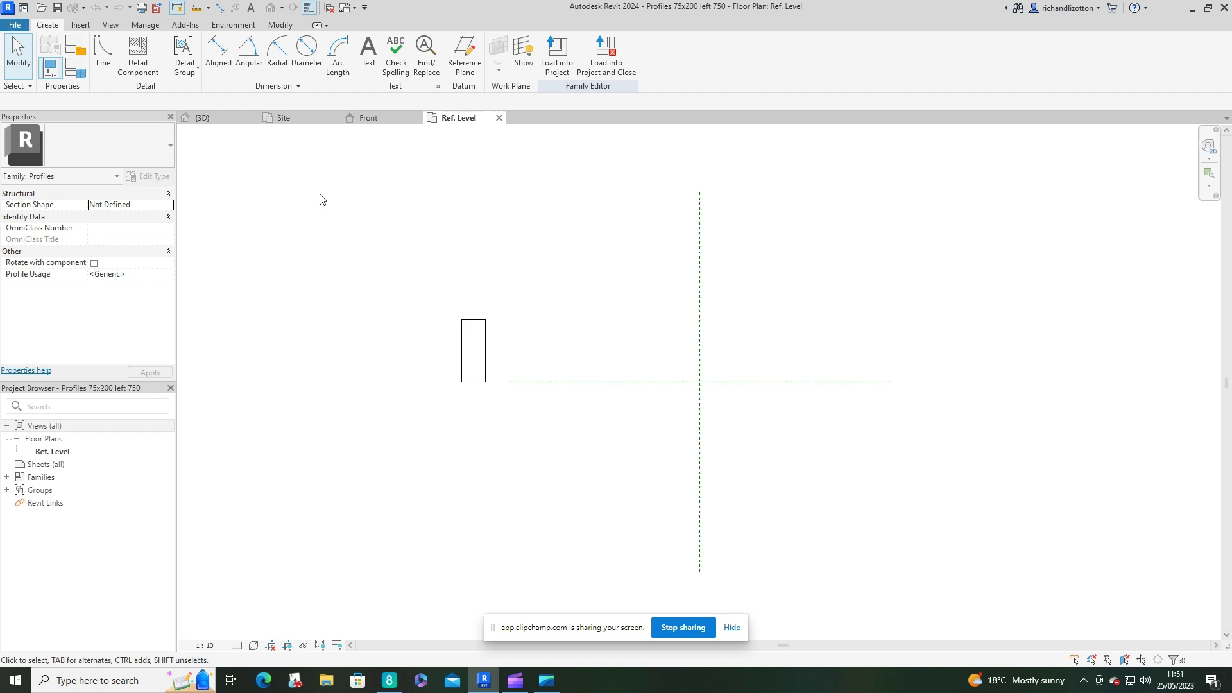
- Start a railing path sketch in the Site floor plan, with the straight footpath along the disabled parking bays in view
{"action": "left_click", "coordinate": [298, 122]}
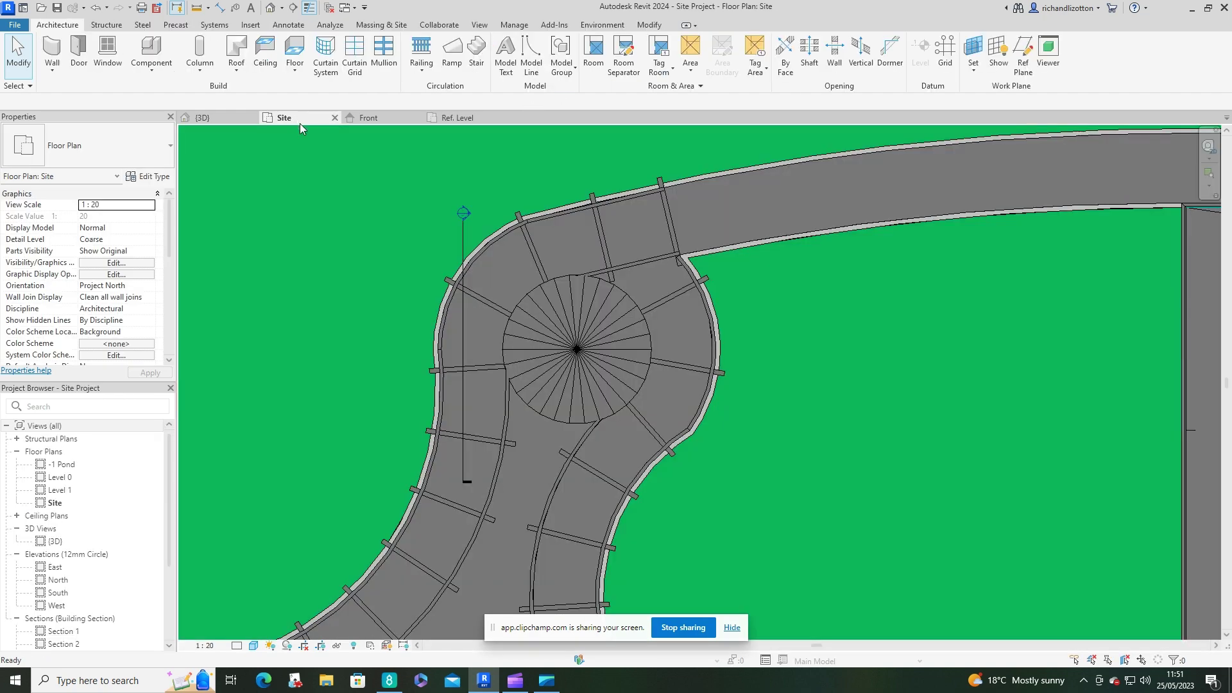
{"action": "scroll", "coordinate": [957, 288], "scroll_direction": "down", "scroll_amount": 3}
{"action": "scroll", "coordinate": [990, 311], "scroll_direction": "up", "scroll_amount": 2}
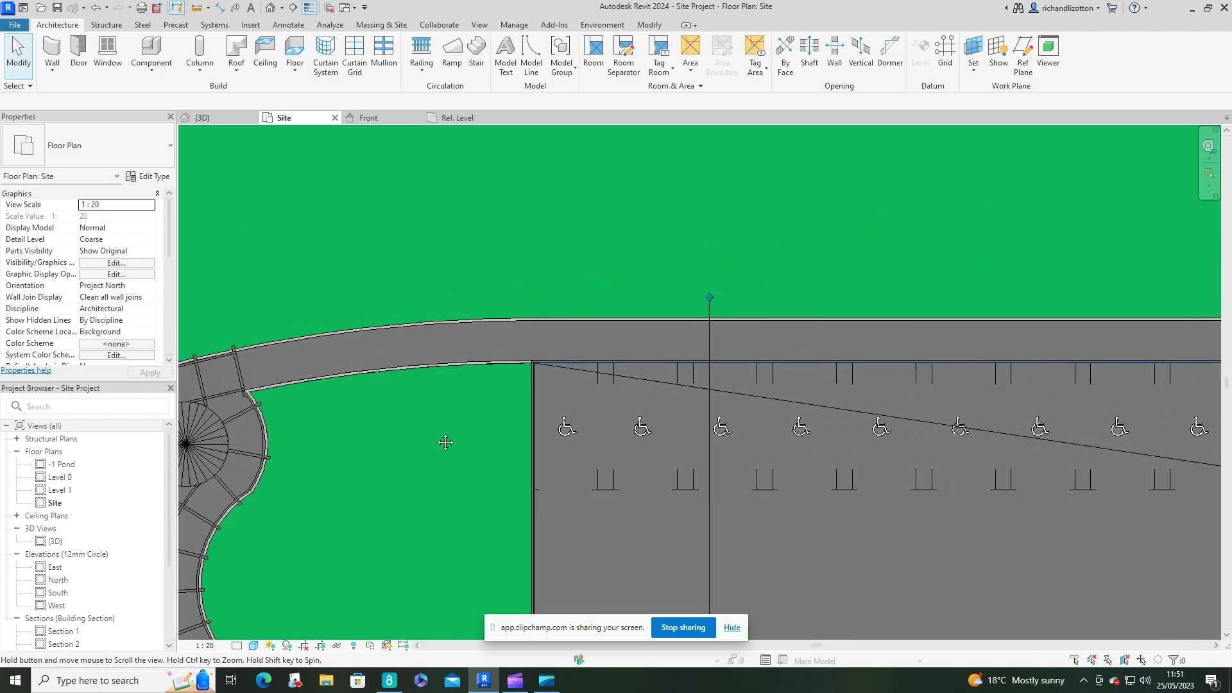
{"action": "middle_click_drag", "start_coordinate": [864, 448], "coordinate": [746, 456]}
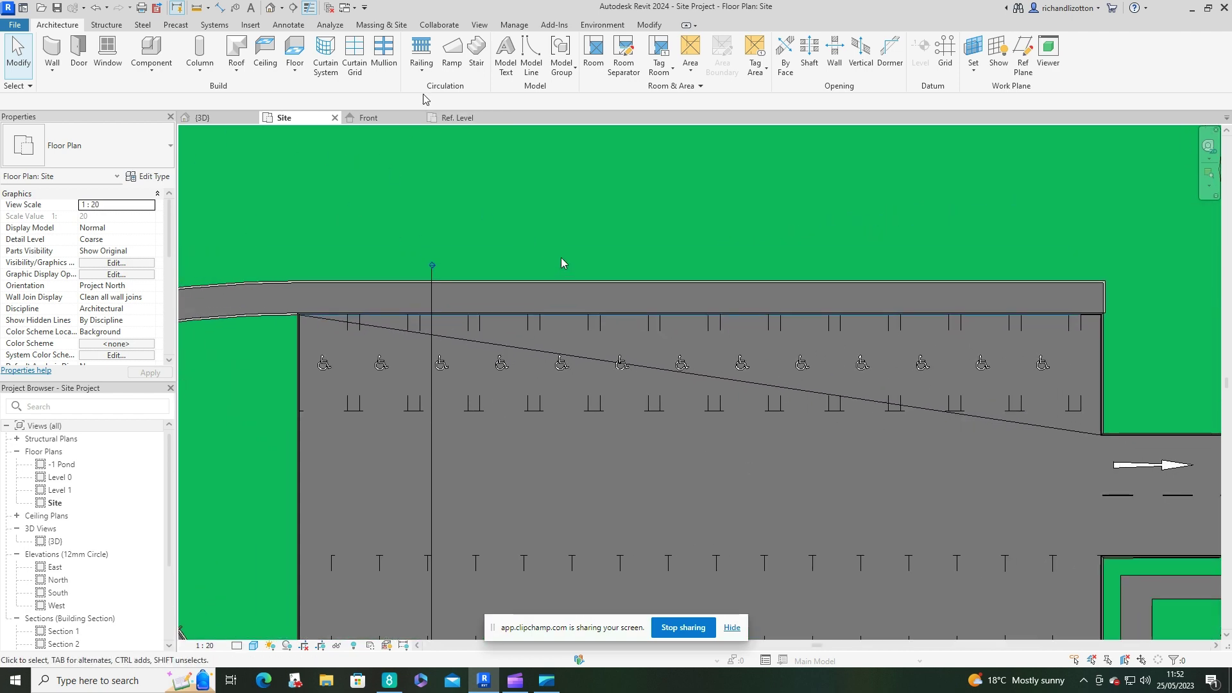
{"action": "left_click", "coordinate": [425, 53]}
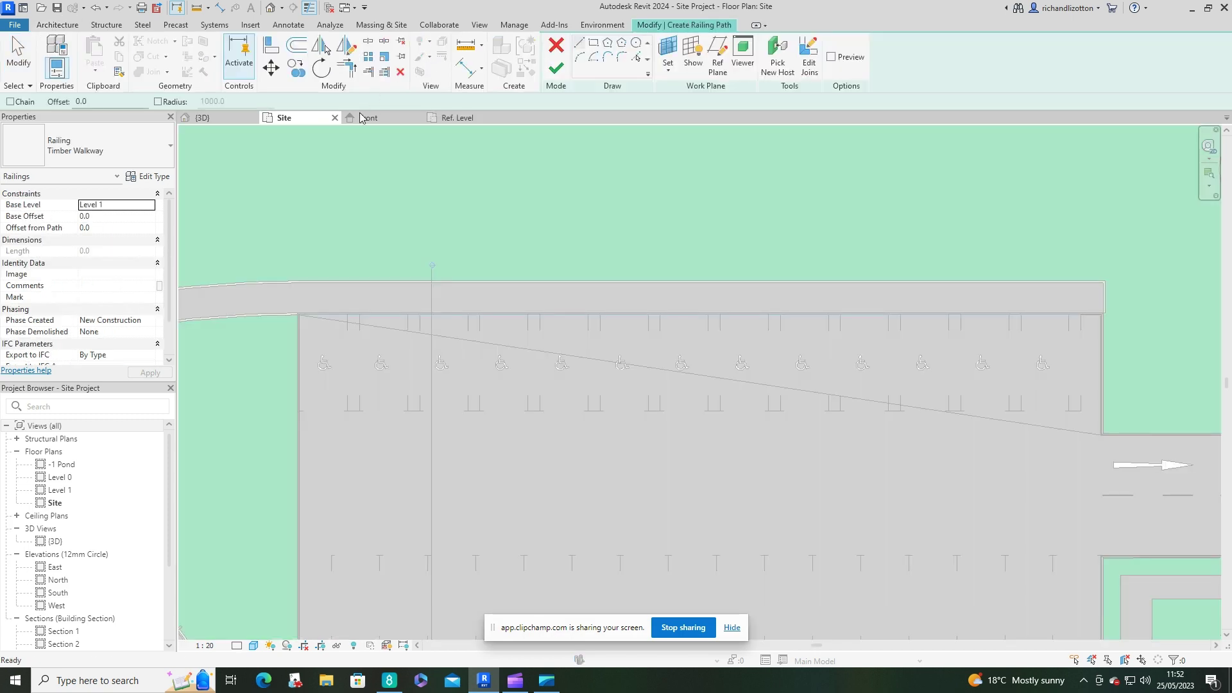
- Review the Timber Walkway railing type's non-continuous rail structure, including the rail heights, materials and available profiles
{"action": "left_click", "coordinate": [153, 179]}
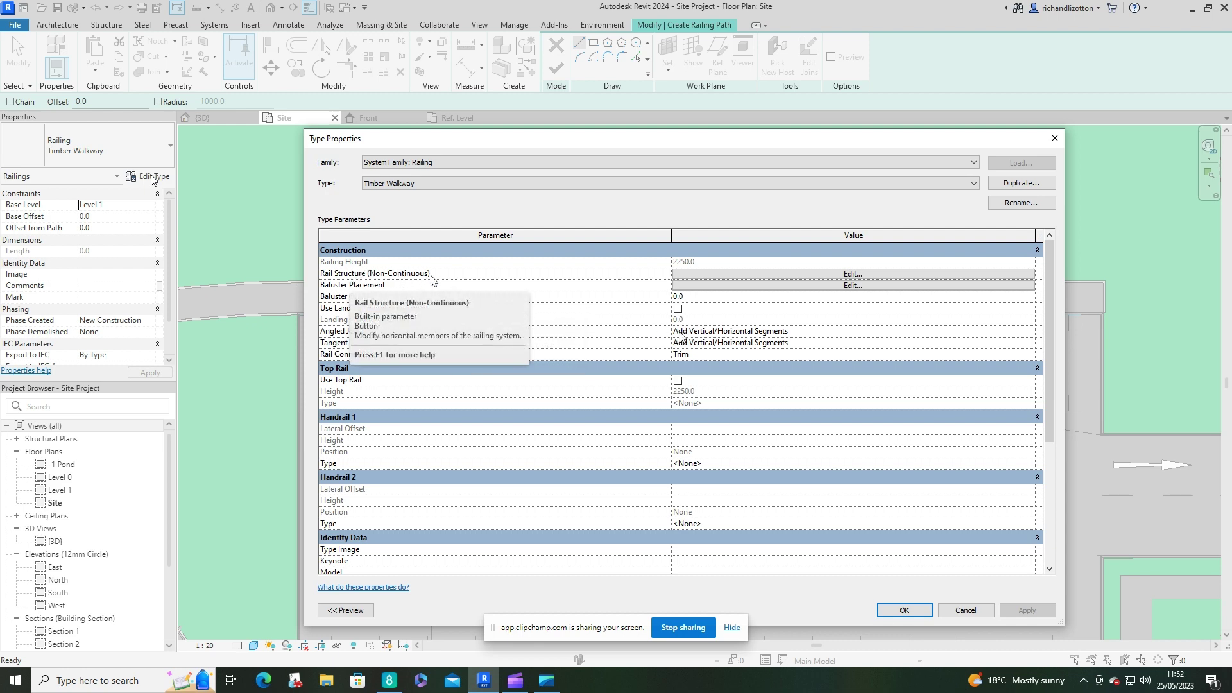
{"action": "left_click", "coordinate": [740, 274]}
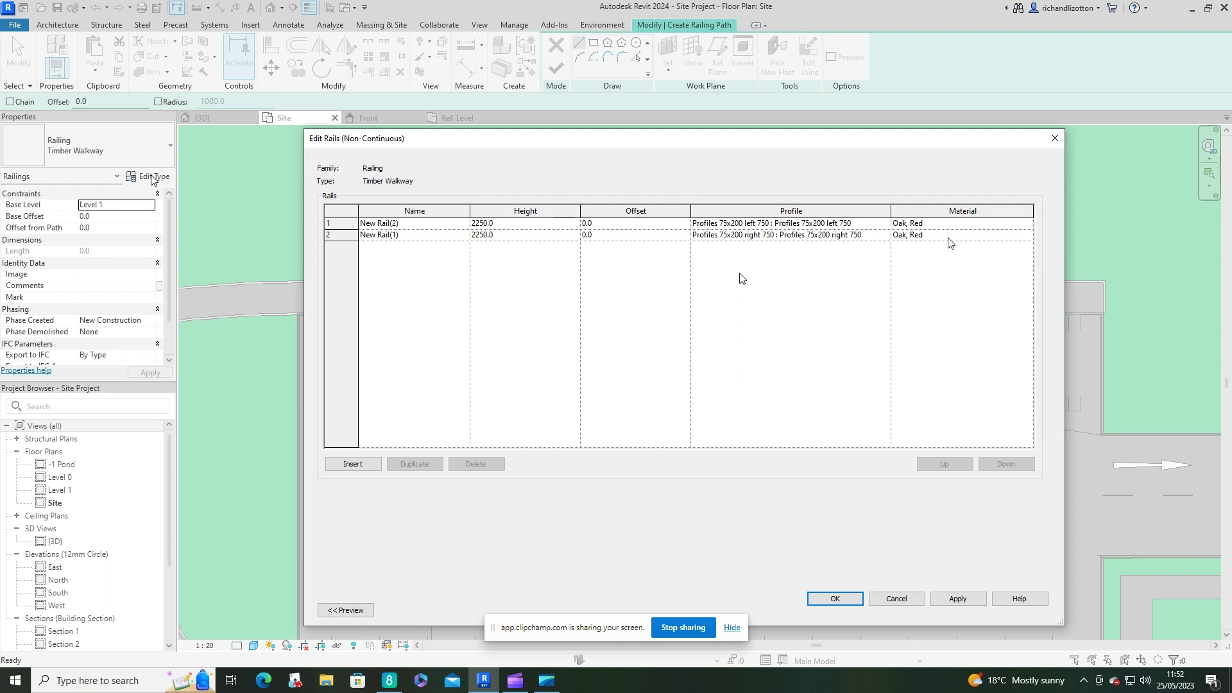
{"action": "left_click", "coordinate": [886, 224]}
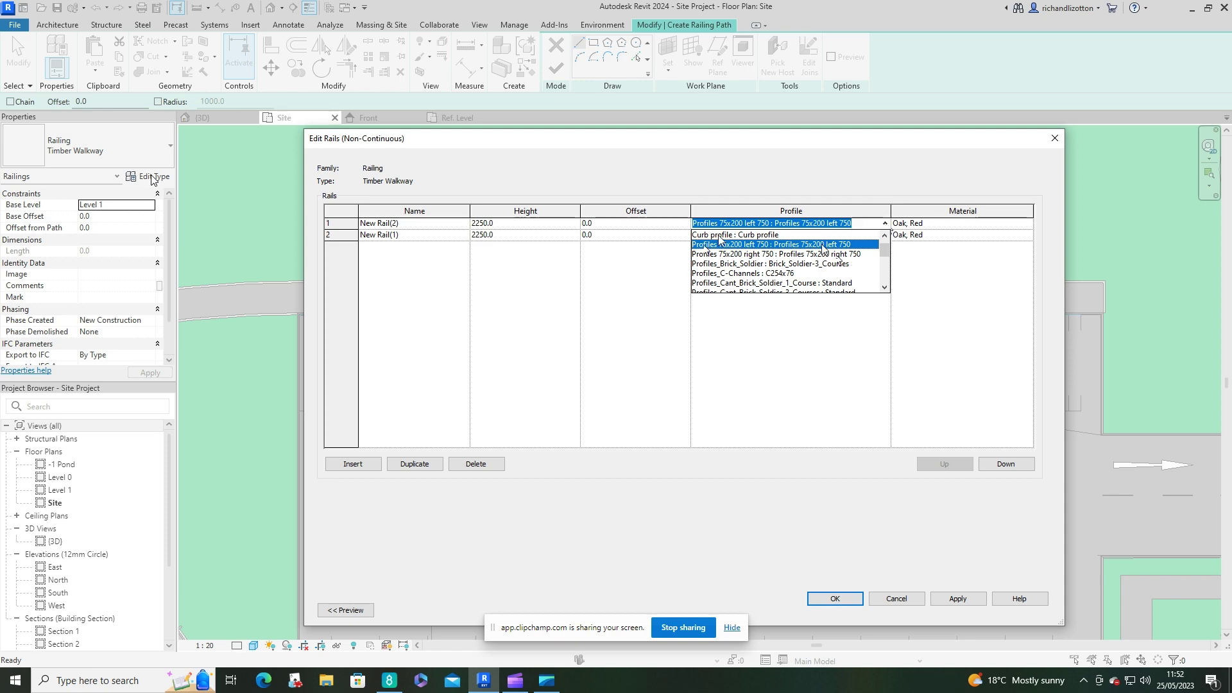
{"action": "left_click", "coordinate": [780, 325]}
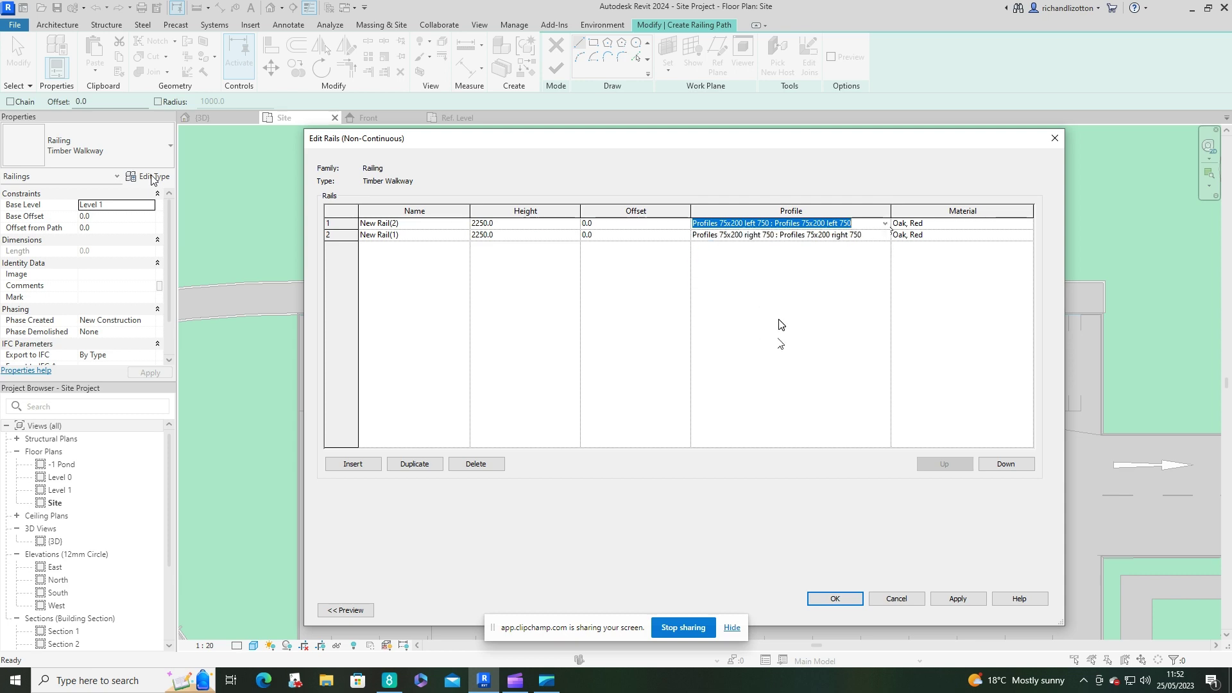
{"action": "left_click", "coordinate": [845, 604]}
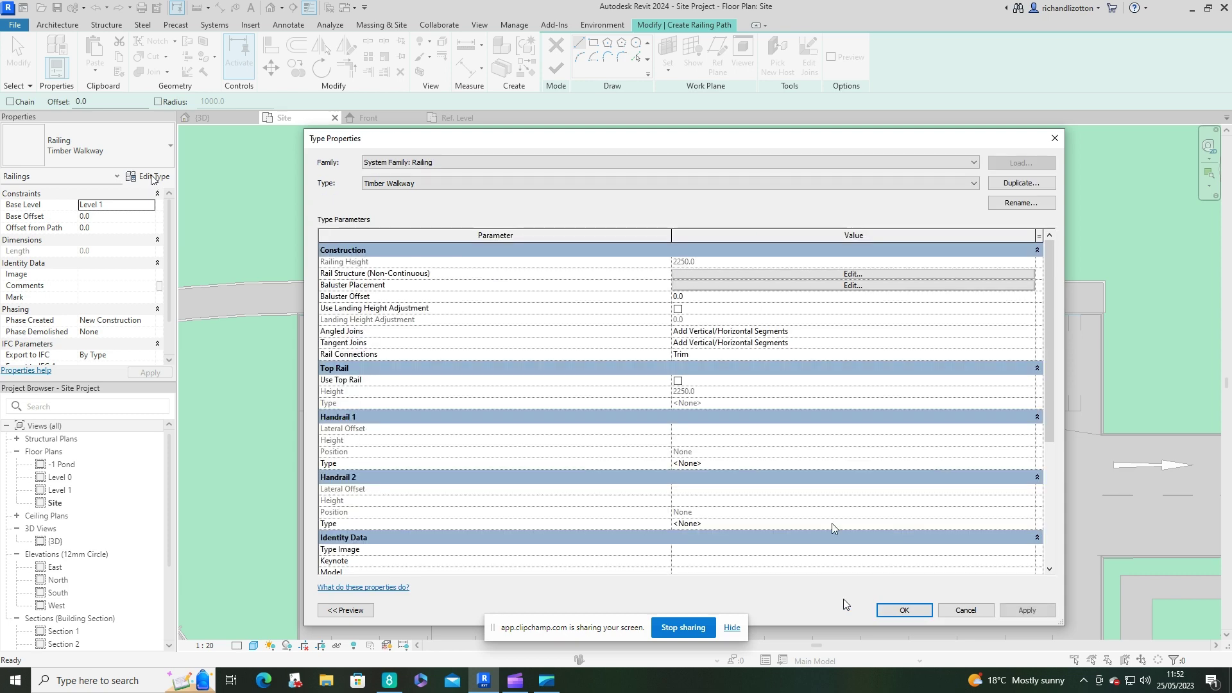
- Set the End Post baluster family of the Timber Walkway railing type to Timber Arch : Timber Arch and accept the type properties
{"action": "left_click", "coordinate": [745, 286]}
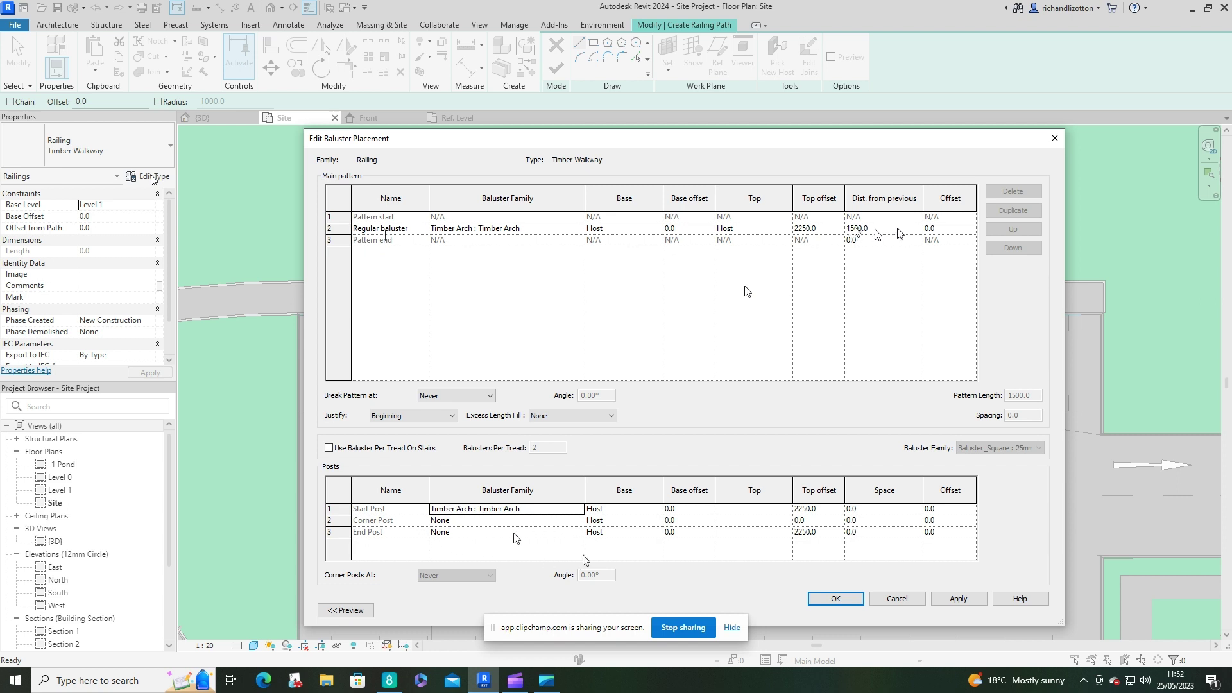
{"action": "left_click", "coordinate": [580, 538]}
{"action": "left_click", "coordinate": [580, 538]}
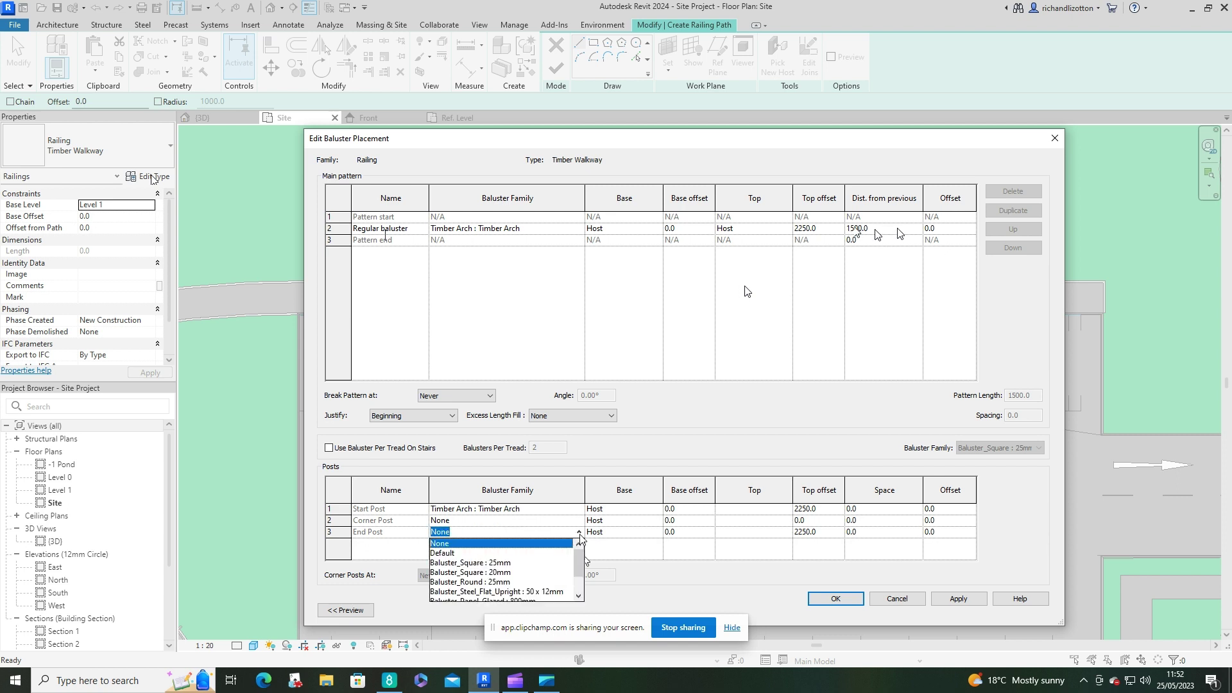
{"action": "scroll", "coordinate": [581, 558], "scroll_direction": "down", "scroll_amount": 1}
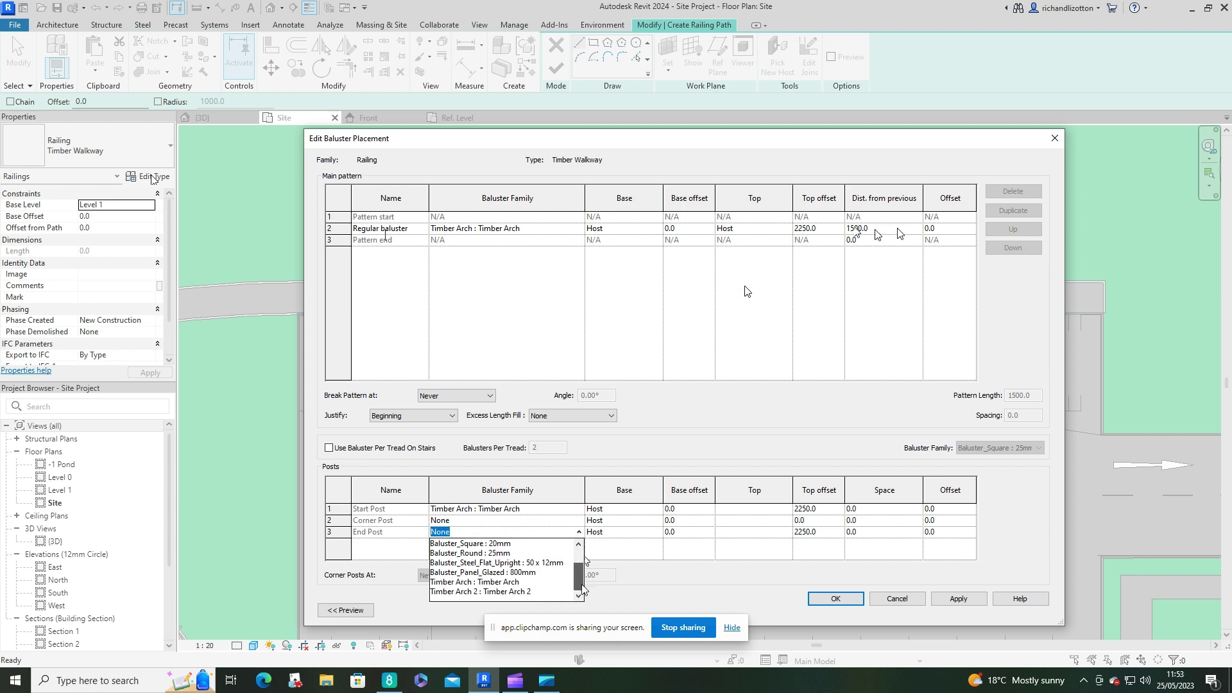
{"action": "left_click", "coordinate": [511, 582]}
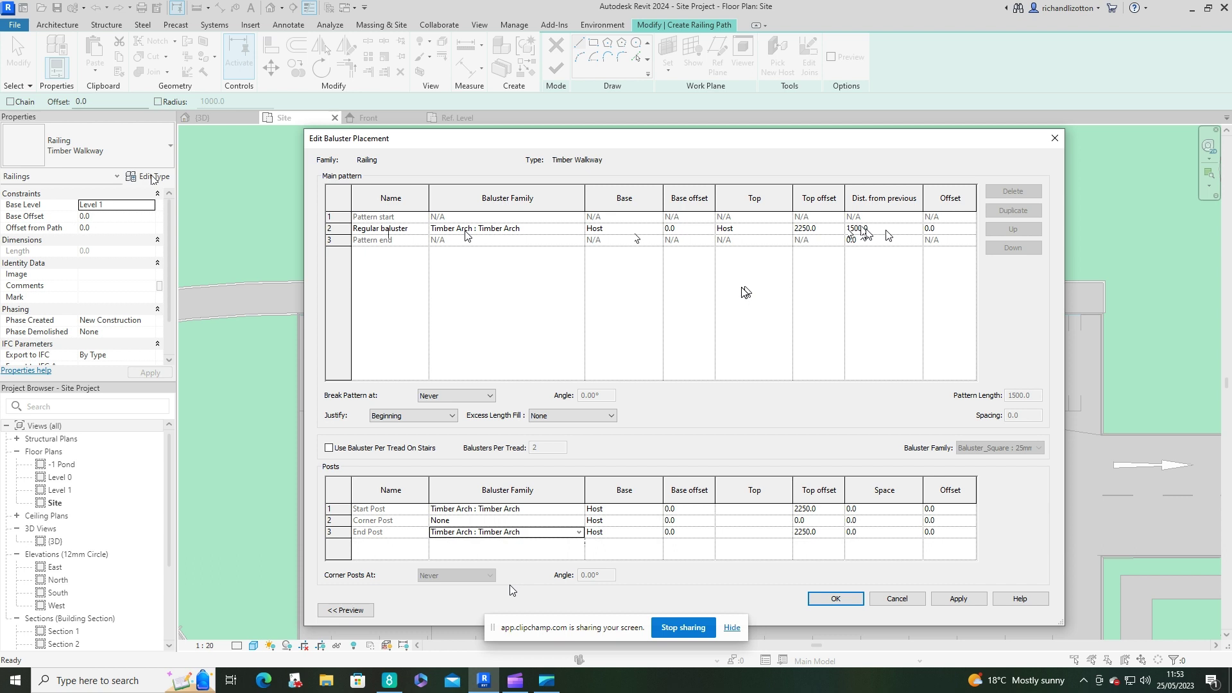
{"action": "left_click", "coordinate": [836, 599]}
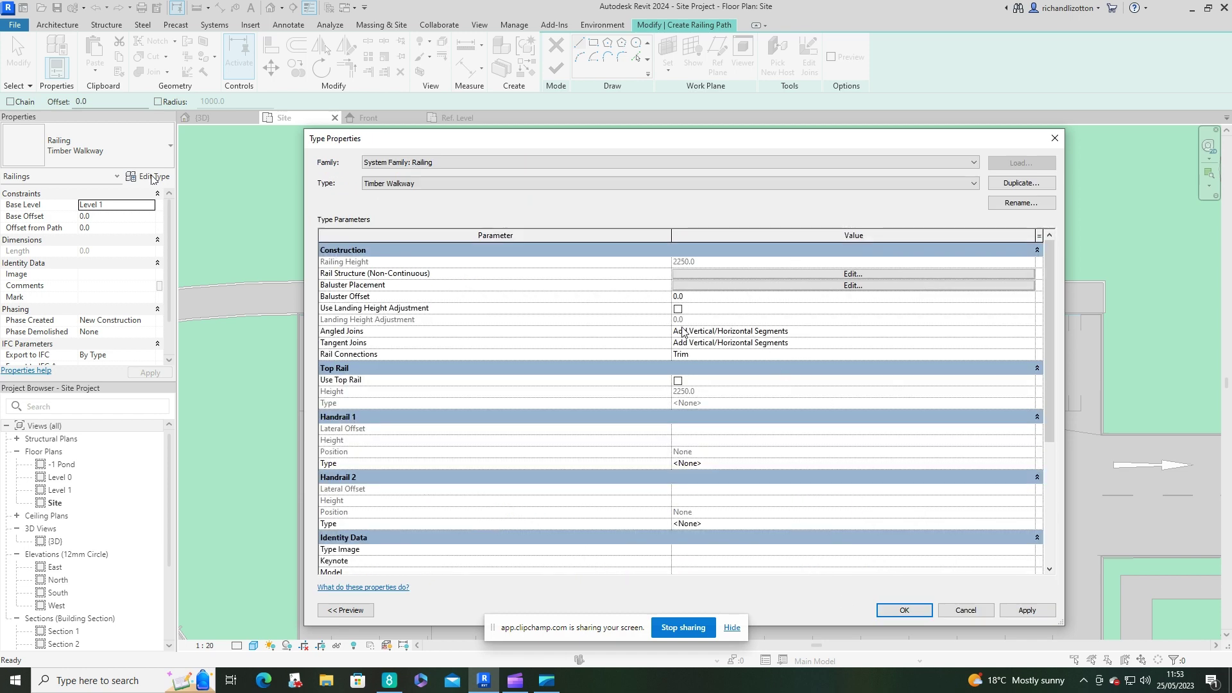
{"action": "scroll", "coordinate": [602, 499], "scroll_direction": "down", "scroll_amount": 5}
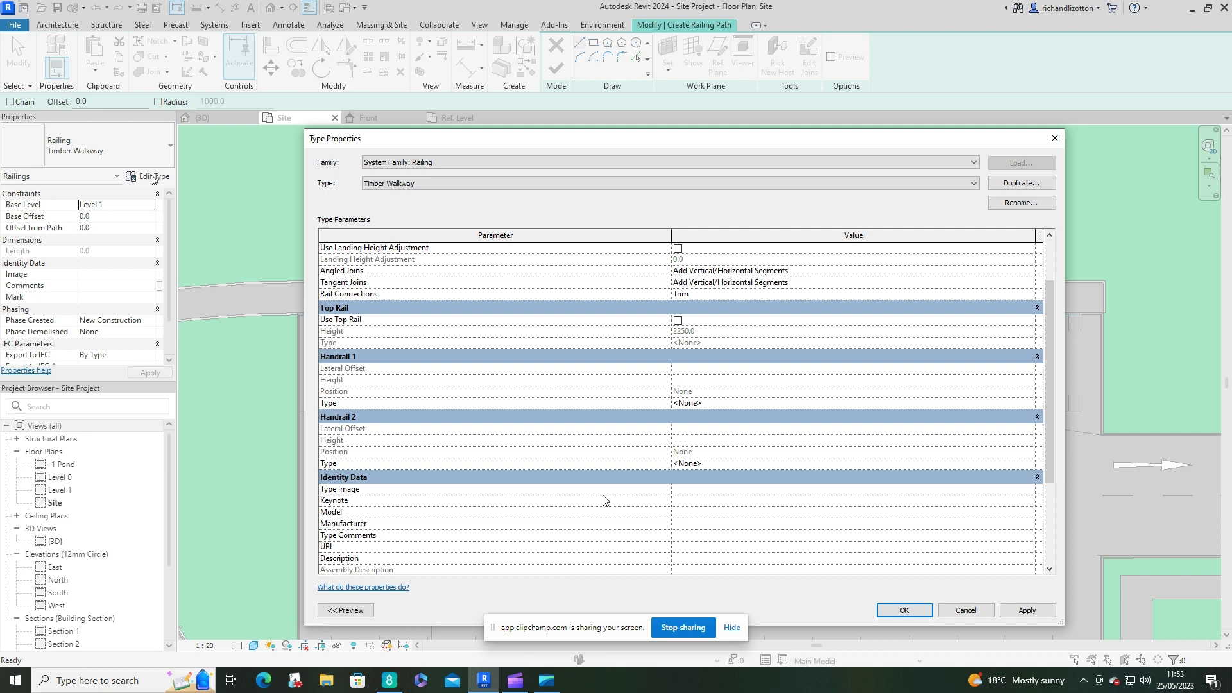
{"action": "scroll", "coordinate": [602, 499], "scroll_direction": "up", "scroll_amount": 5}
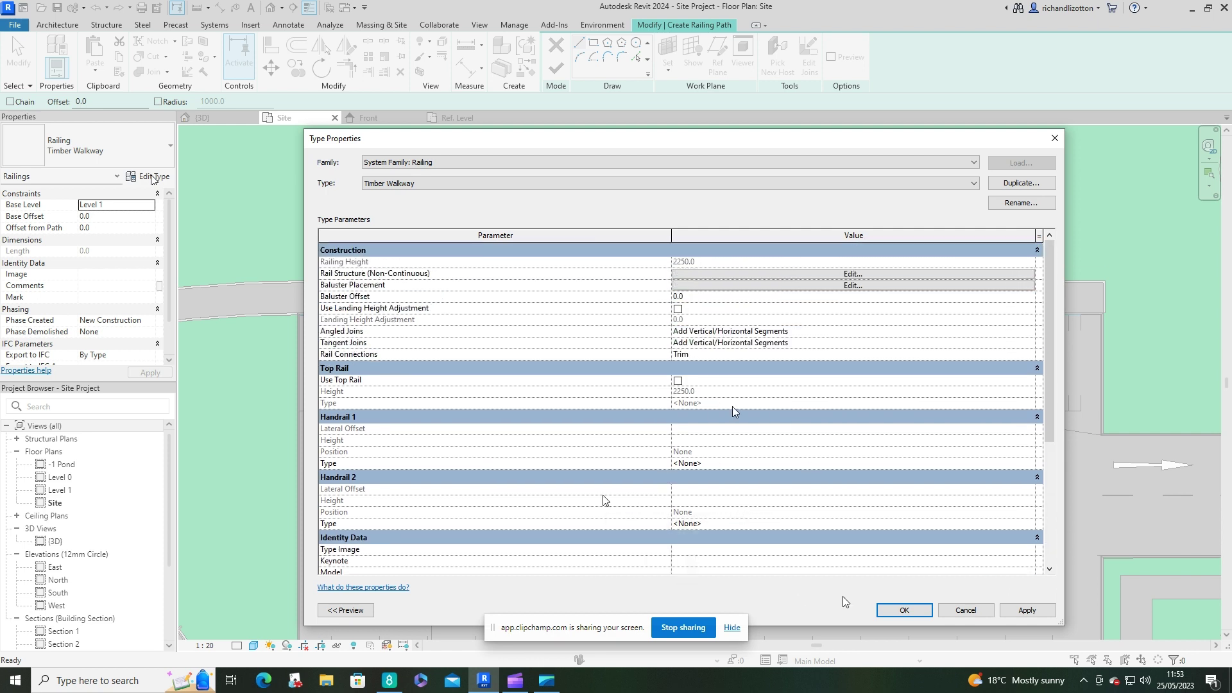
{"action": "left_click", "coordinate": [922, 609]}
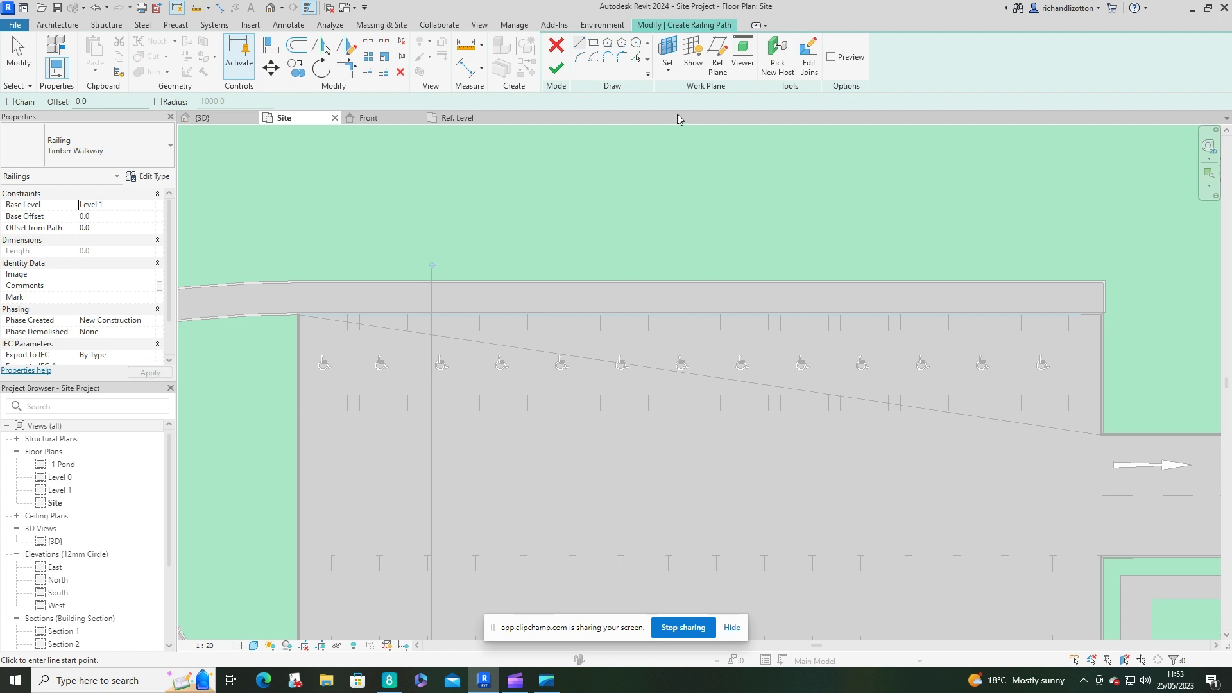
- Sketch the straight railing path by picking the footpath edge beside the disabled parking bays with a 750 offset towards the footpath's centre
{"action": "left_click", "coordinate": [637, 61]}
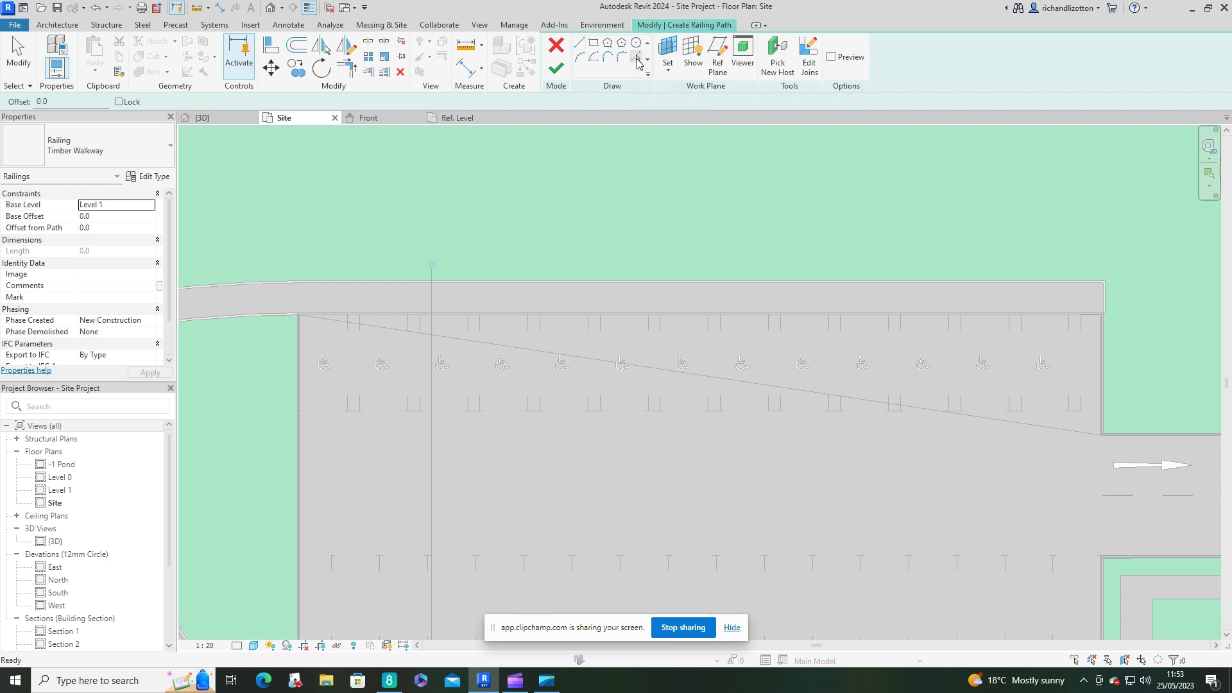
{"action": "left_click", "coordinate": [56, 102]}
{"action": "key", "text": "Return"}
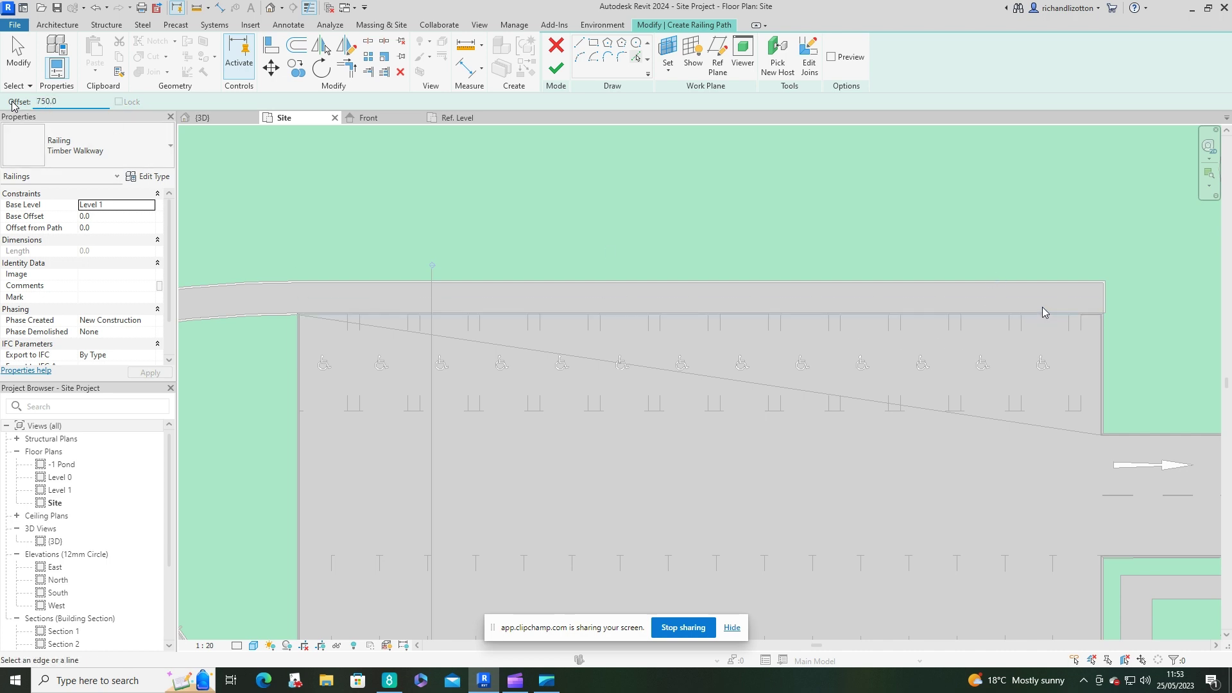
{"action": "scroll", "coordinate": [1043, 306], "scroll_direction": "up", "scroll_amount": 1}
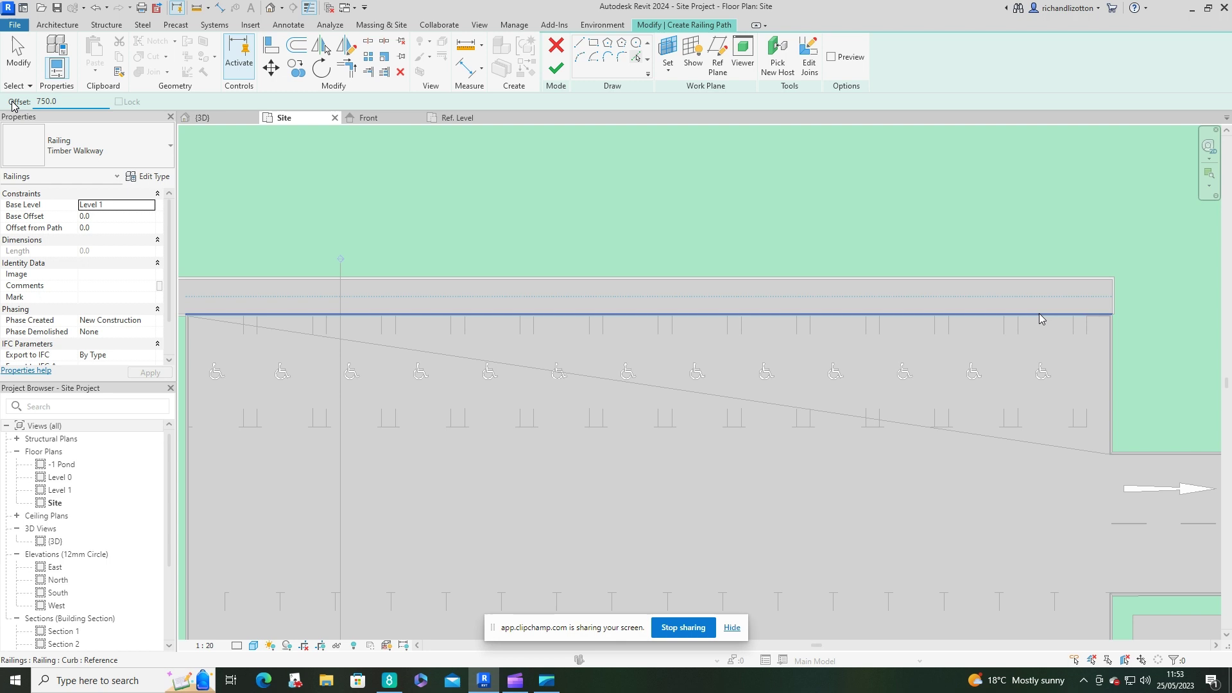
{"action": "left_click", "coordinate": [1040, 315]}
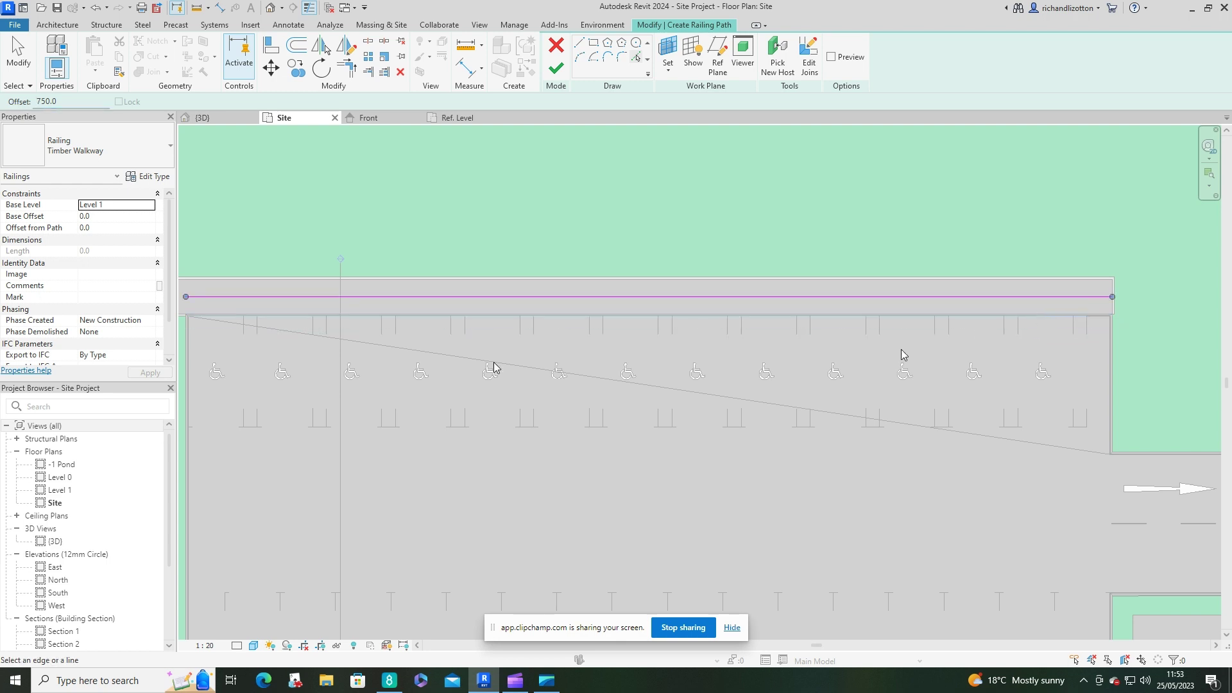
- Continue the railing path by picking the adjoining curved footpath edge towards the round shelter, at the same 750 offset
{"action": "scroll", "coordinate": [449, 359], "scroll_direction": "down", "scroll_amount": 2}
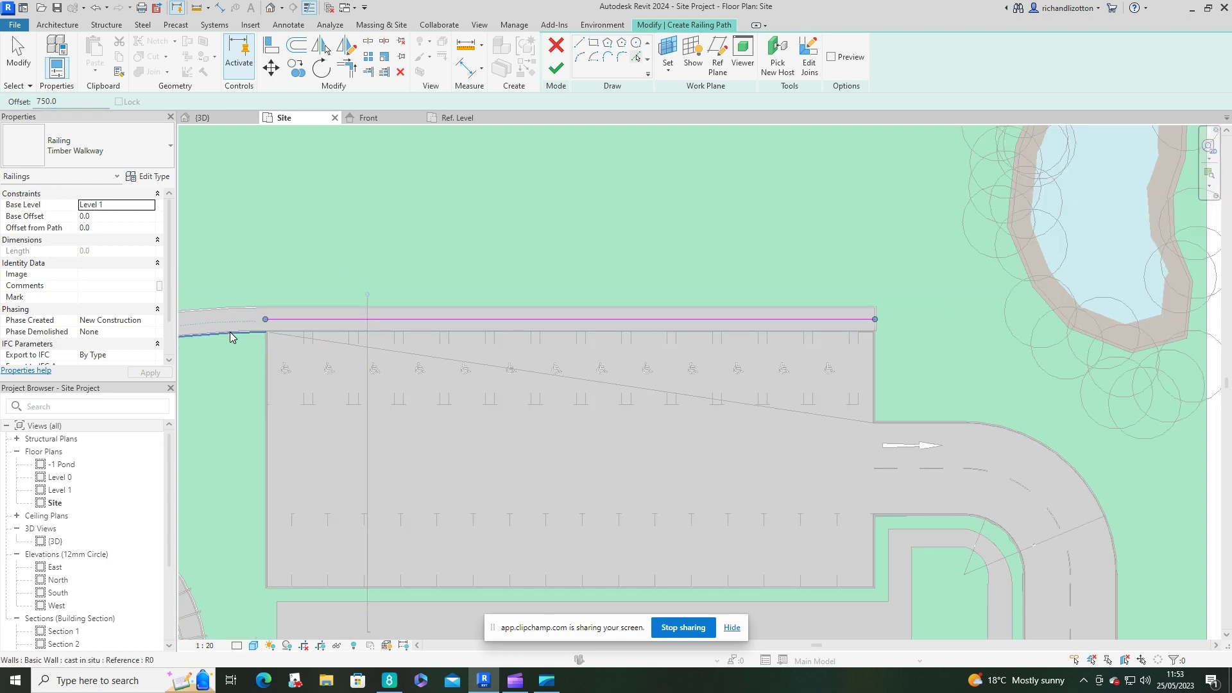
{"action": "scroll", "coordinate": [233, 339], "scroll_direction": "up", "scroll_amount": 4}
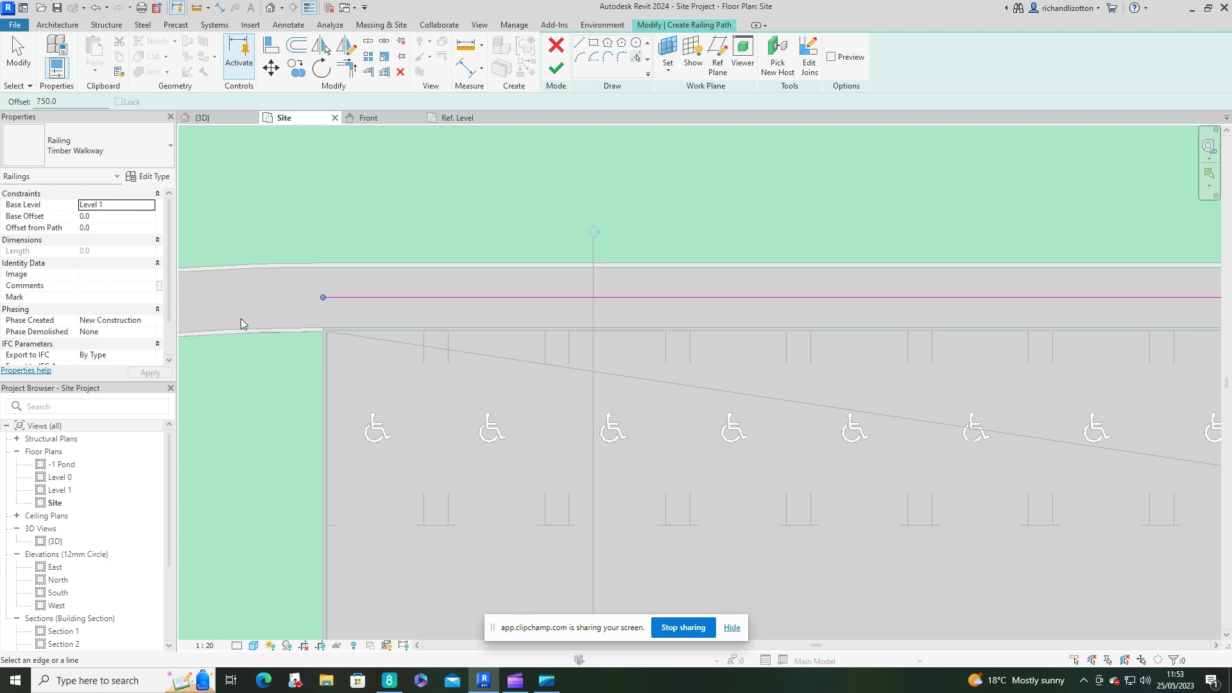
{"action": "left_click", "coordinate": [245, 329]}
{"action": "scroll", "coordinate": [518, 431], "scroll_direction": "down", "scroll_amount": 3}
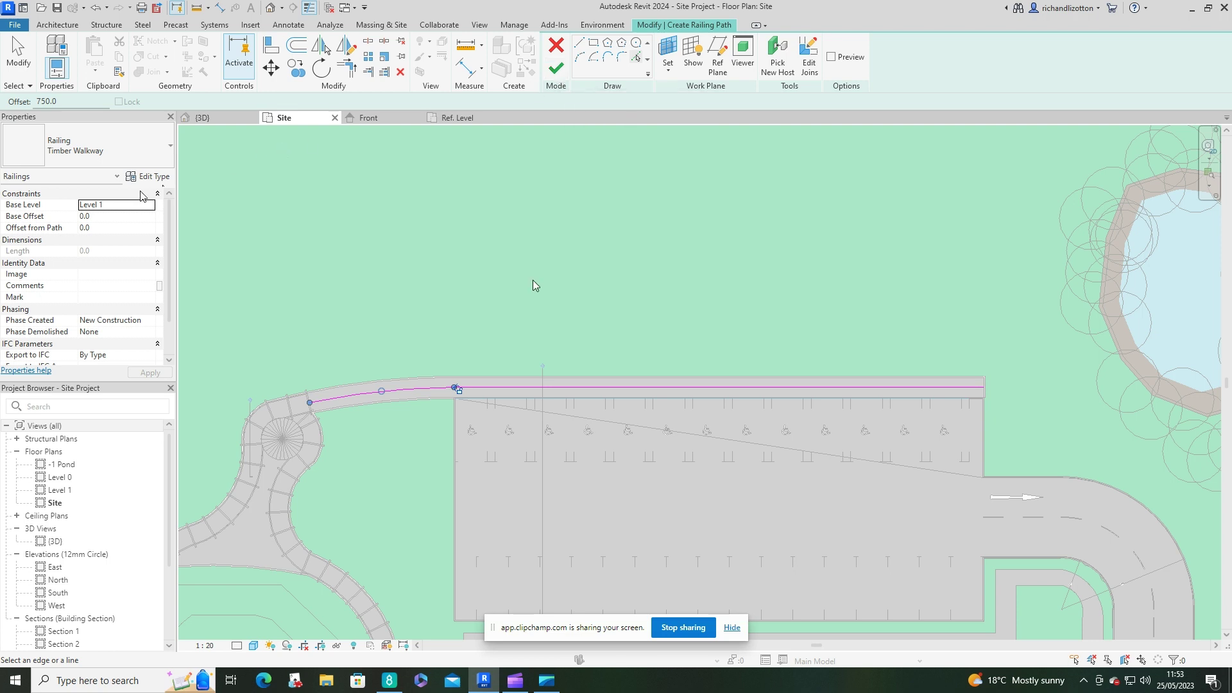
- Set the railing's base level to Level 0 and finish the path sketch
{"action": "left_click", "coordinate": [152, 206]}
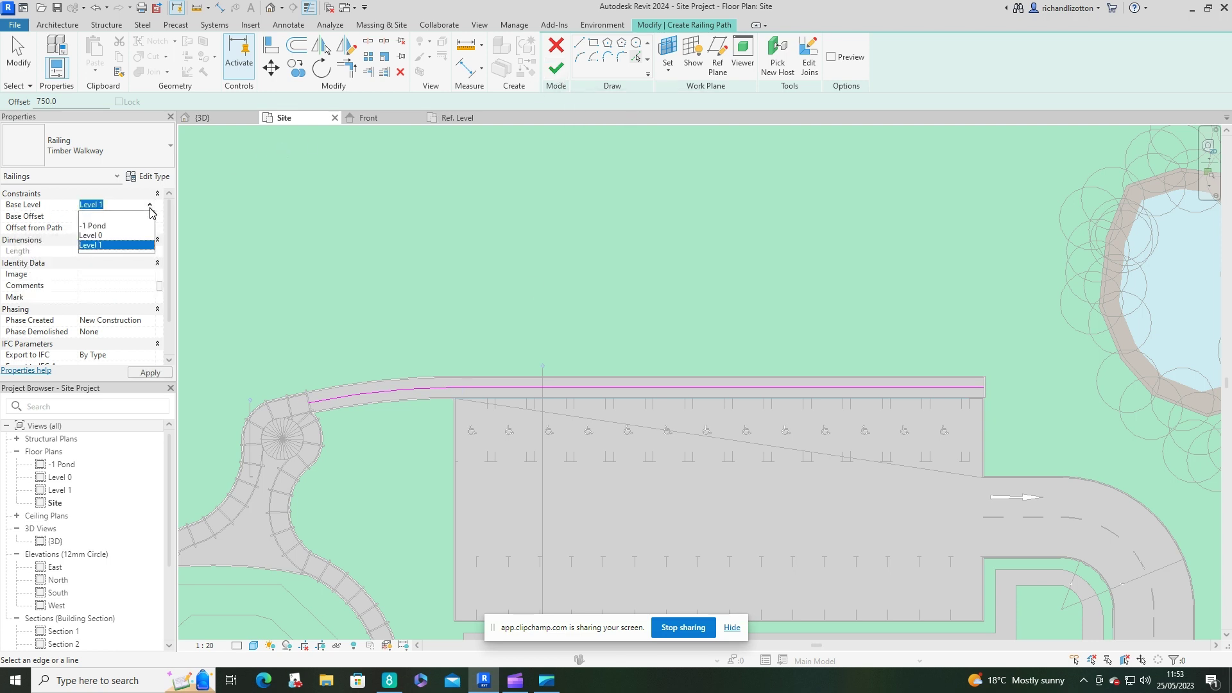
{"action": "left_click", "coordinate": [100, 238]}
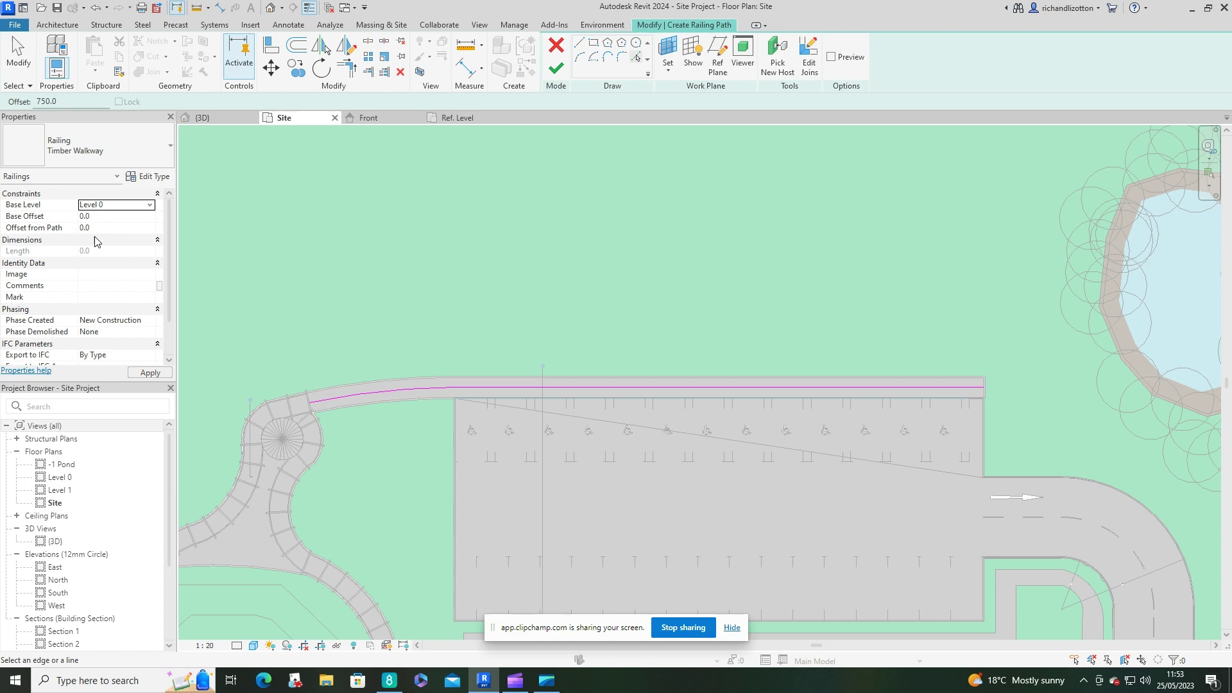
{"action": "left_click", "coordinate": [556, 68]}
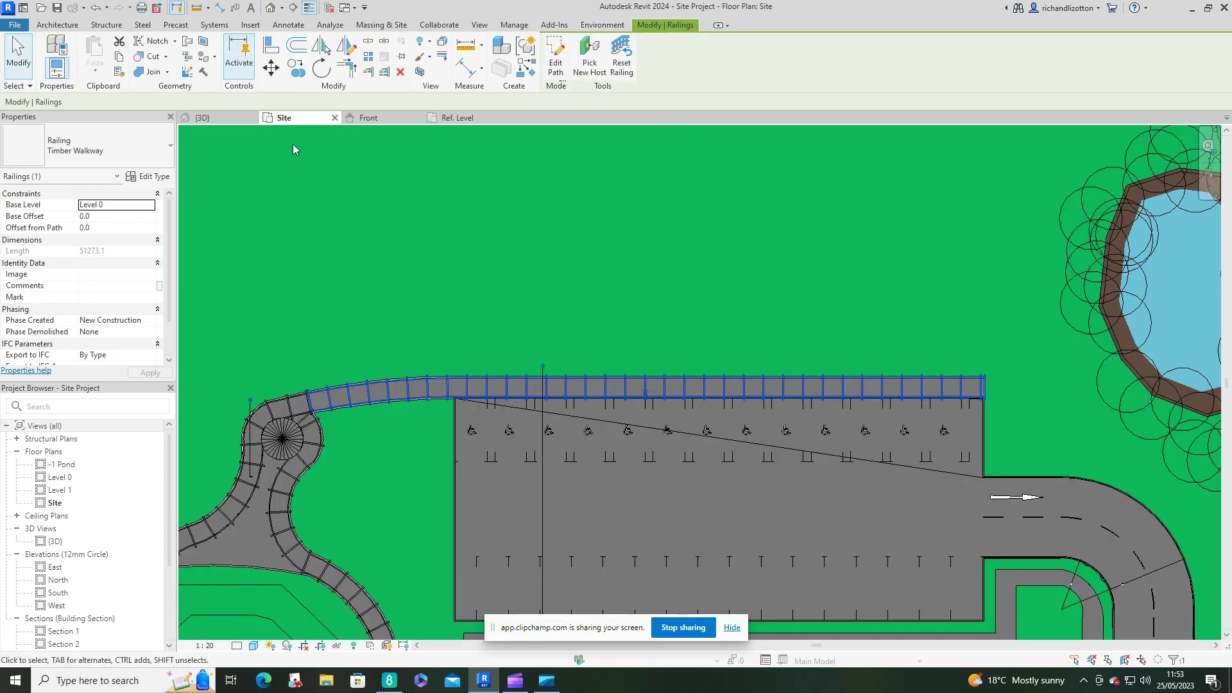
- Examine the new timber walkway along the footpath in the Site plan and the 3D view, including where it meets the round shelter
{"action": "scroll", "coordinate": [322, 385], "scroll_direction": "up", "scroll_amount": 4}
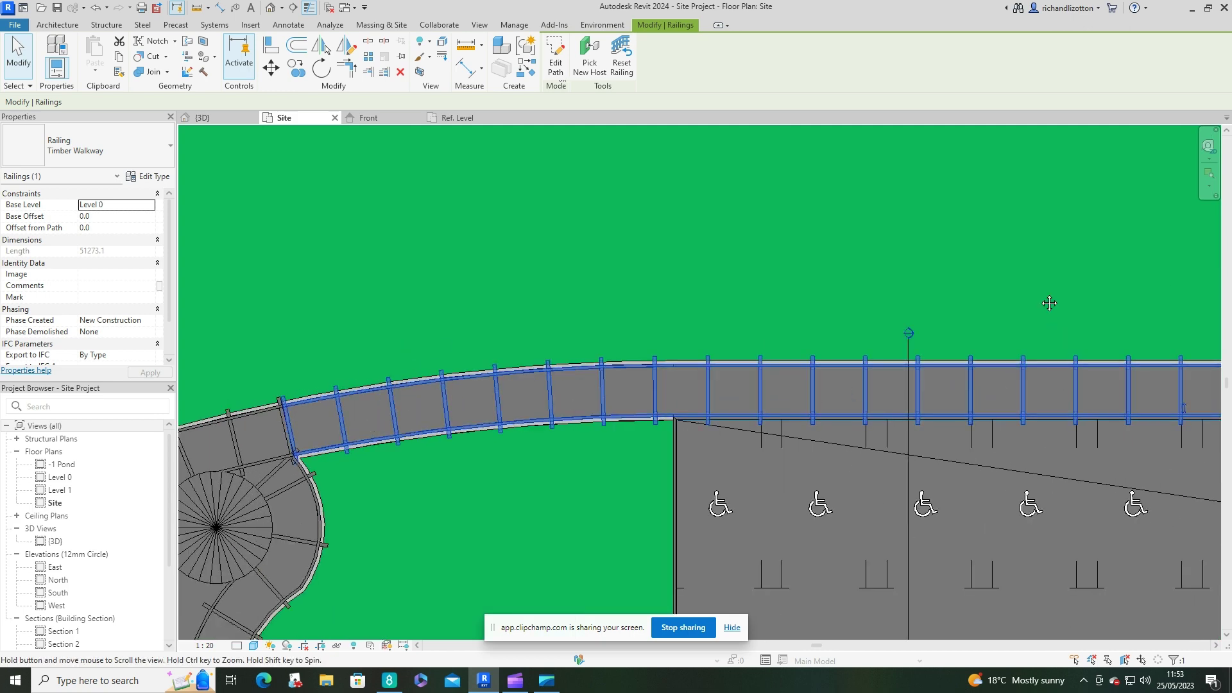
{"action": "middle_click_drag", "start_coordinate": [1046, 302], "coordinate": [774, 295]}
{"action": "scroll", "coordinate": [726, 347], "scroll_direction": "down", "scroll_amount": 4}
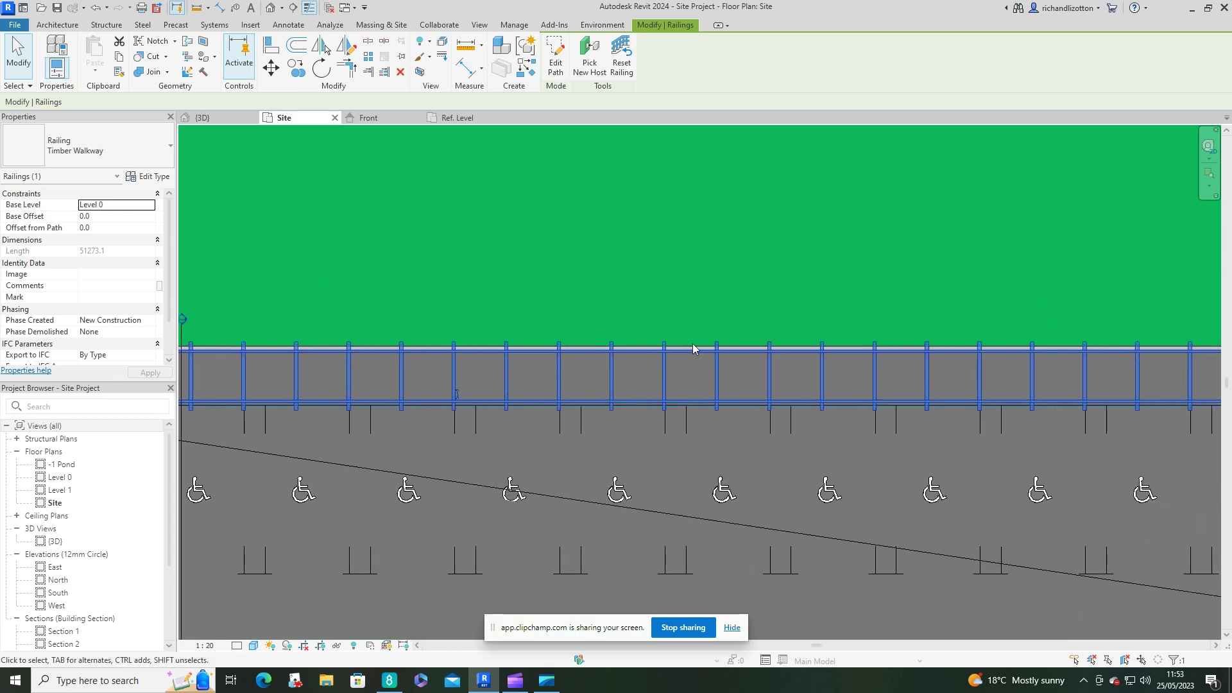
{"action": "left_click", "coordinate": [212, 118]}
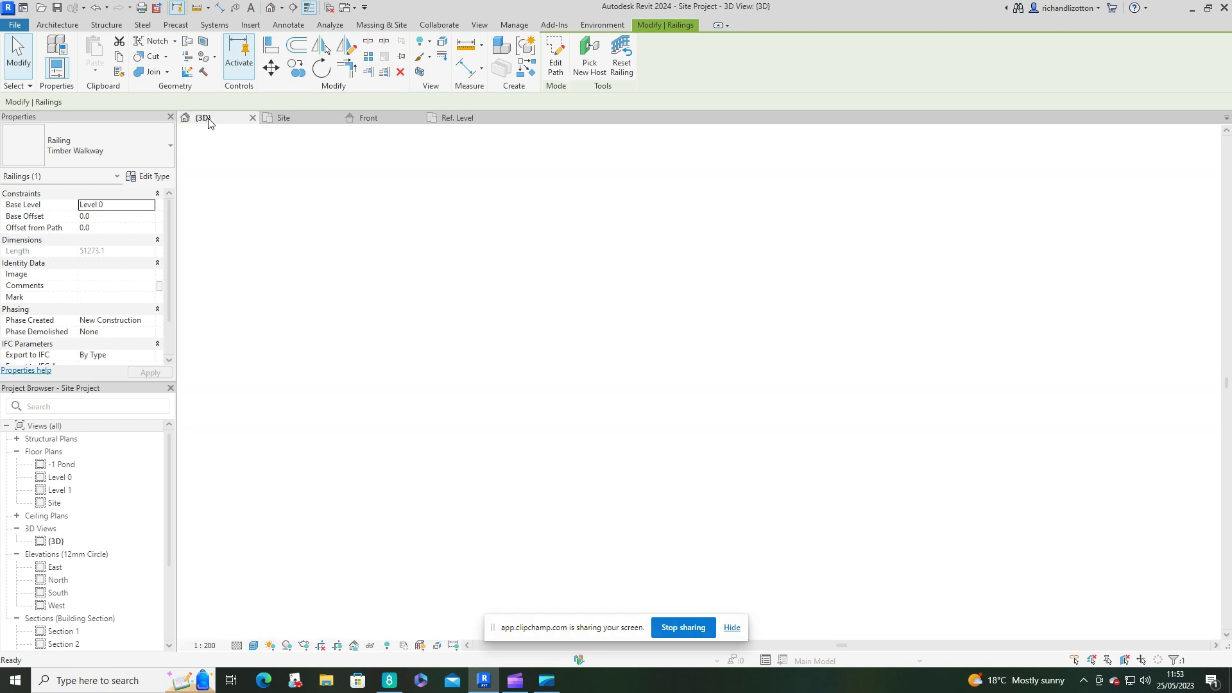
{"action": "scroll", "coordinate": [770, 320], "scroll_direction": "down", "scroll_amount": 4}
{"action": "scroll", "coordinate": [527, 461], "scroll_direction": "up", "scroll_amount": 4}
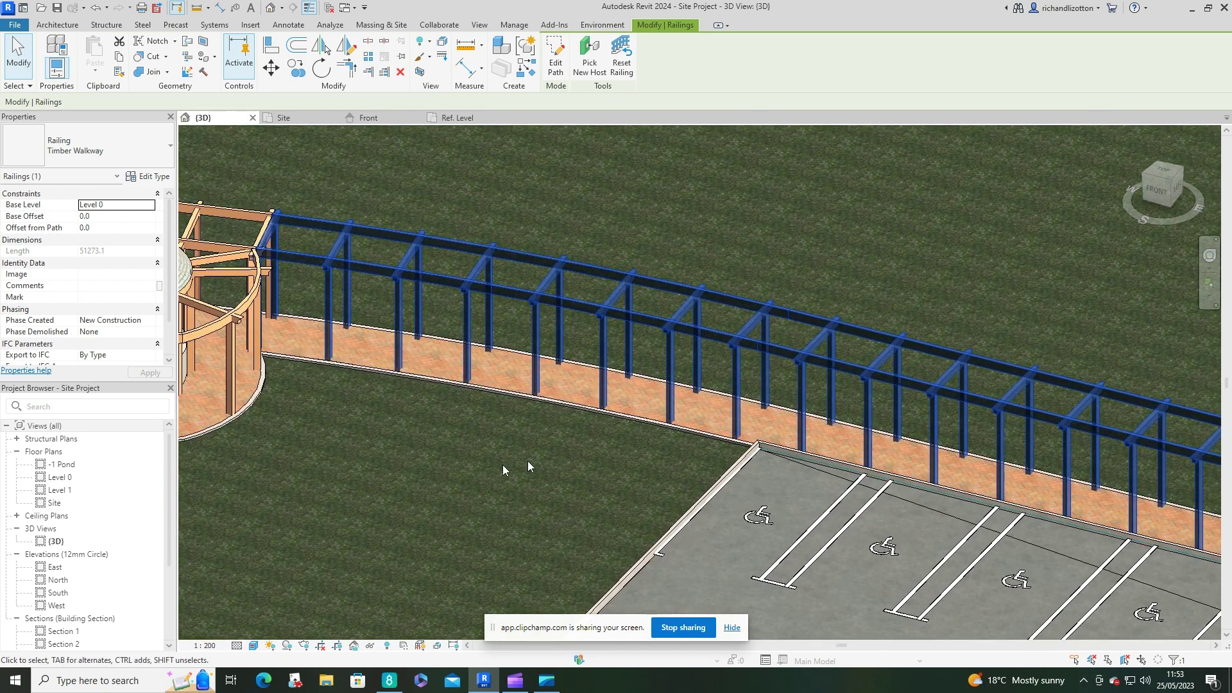
{"action": "key", "text": "Escape"}
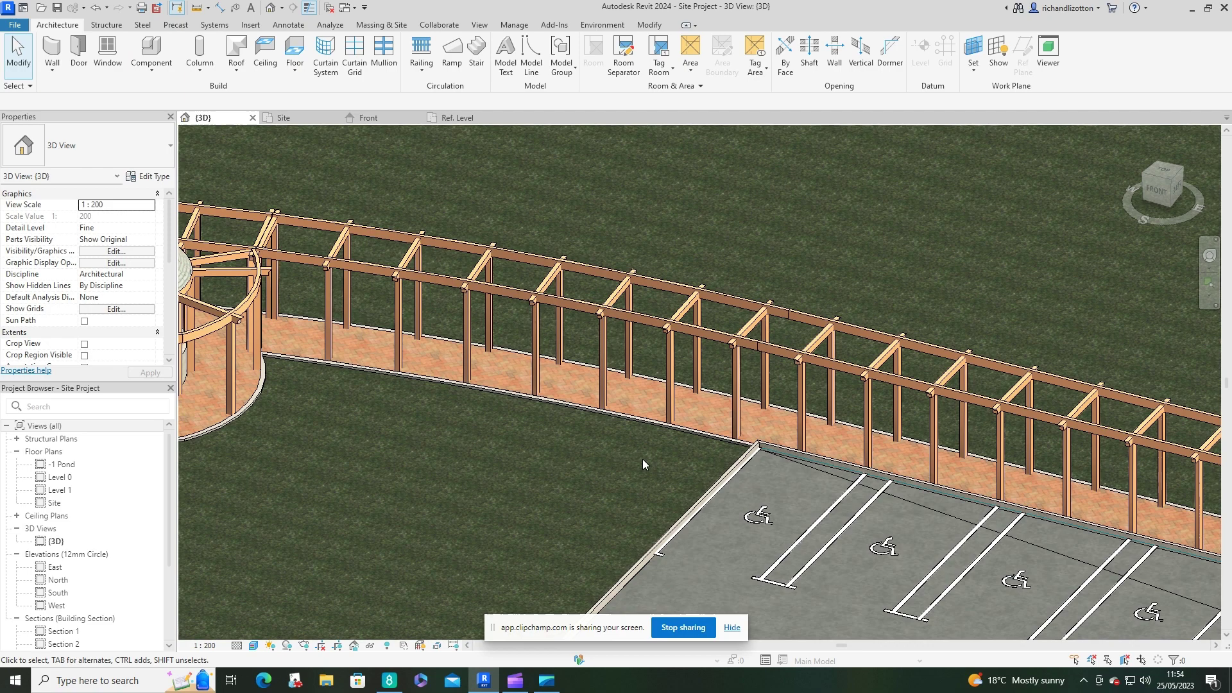
{"action": "middle_click_drag", "start_coordinate": [645, 459], "coordinate": [755, 525], "text": "shift"}
{"action": "scroll", "coordinate": [754, 526], "scroll_direction": "down", "scroll_amount": 3}
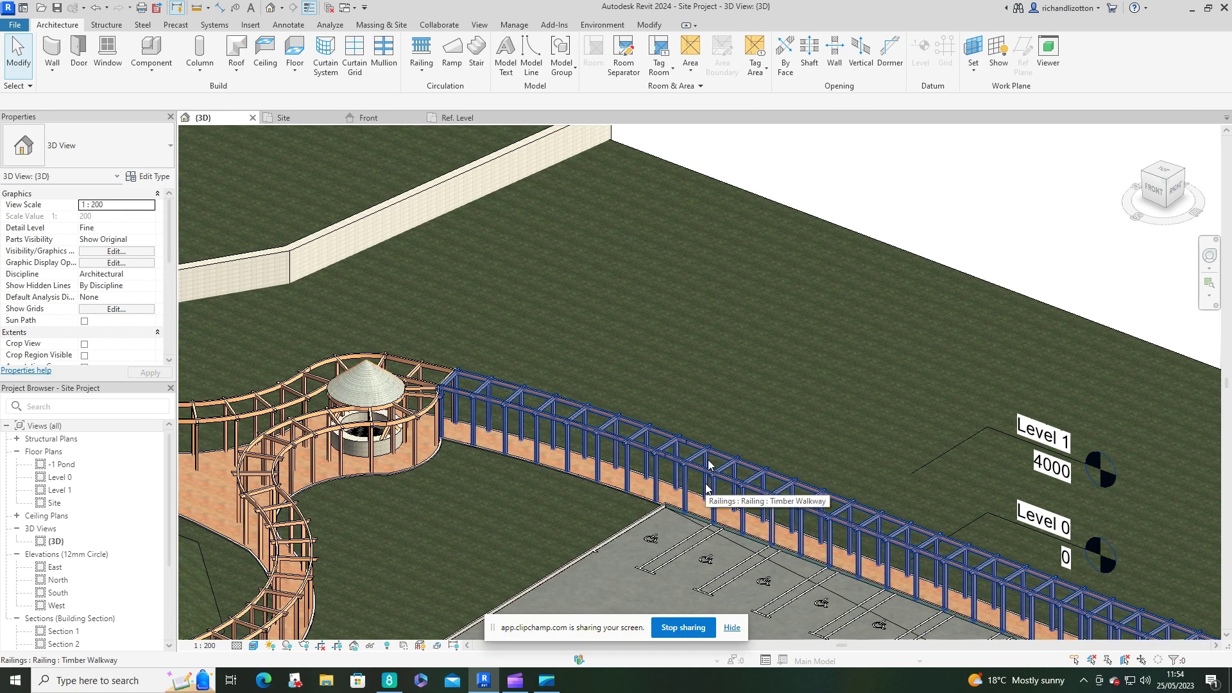
{"action": "scroll", "coordinate": [709, 462], "scroll_direction": "up", "scroll_amount": 3}
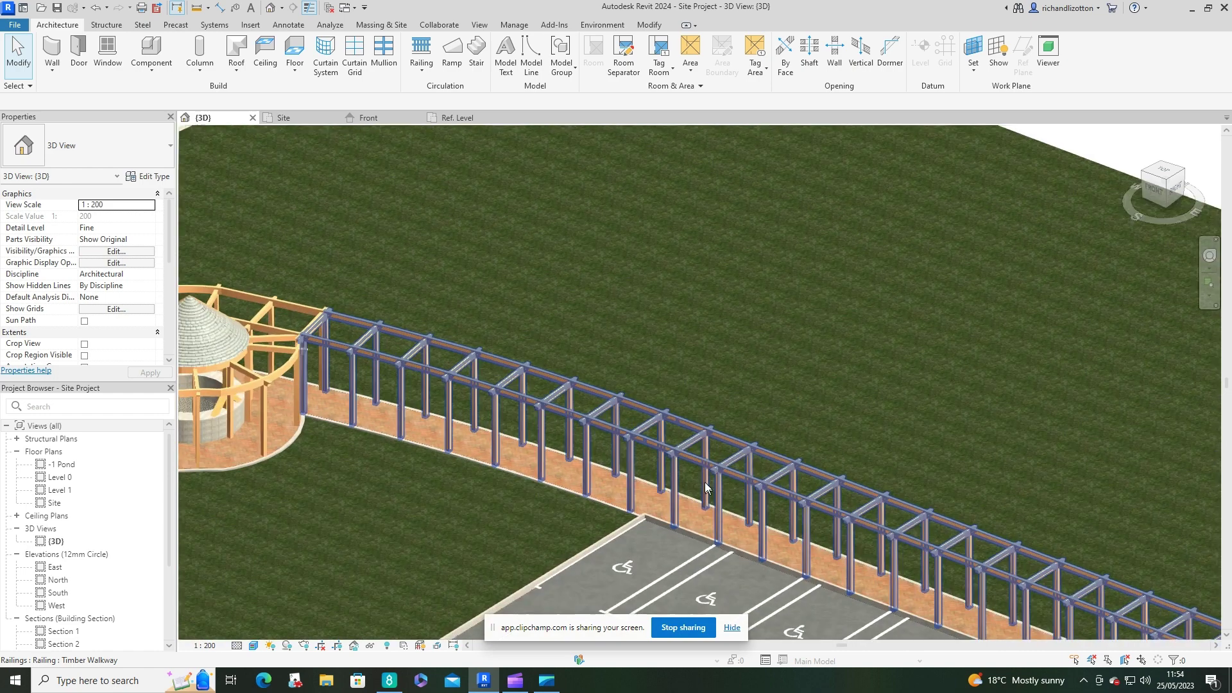